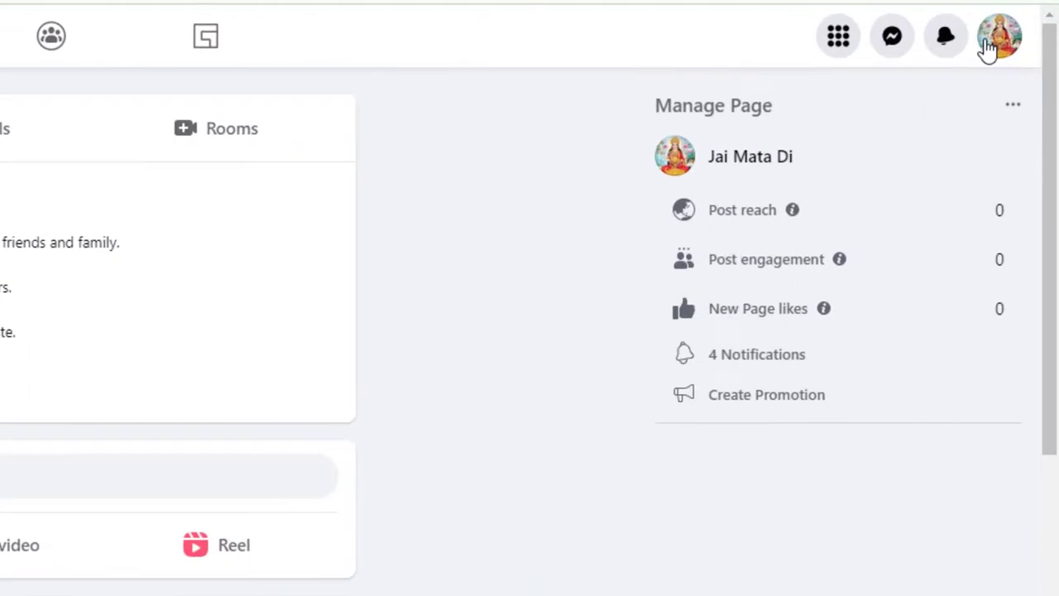
Open the Jai Mata Di page's own profile and look through its existing posts
click(988, 46)
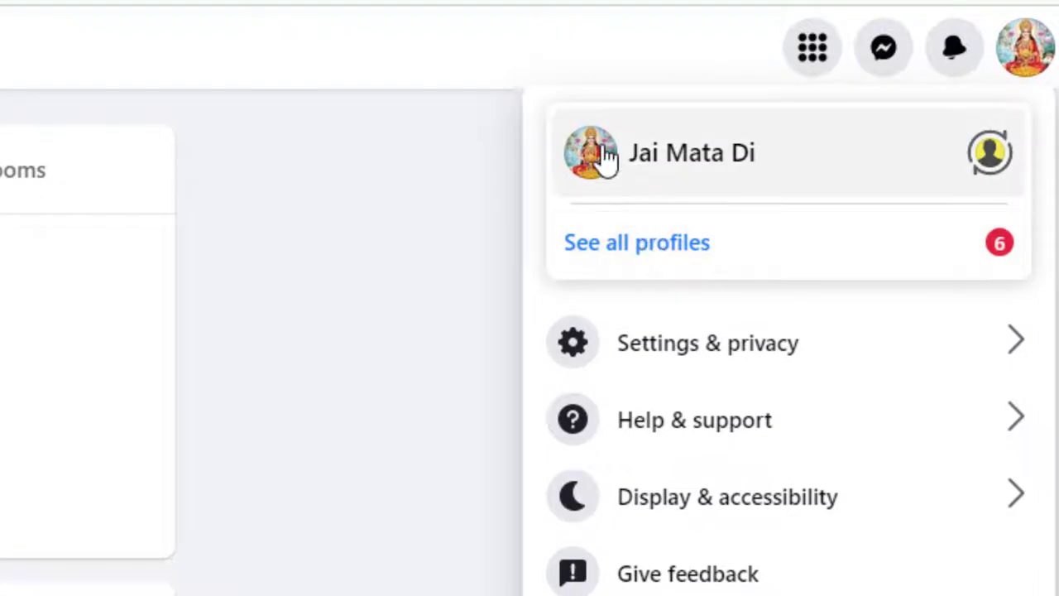
click(602, 156)
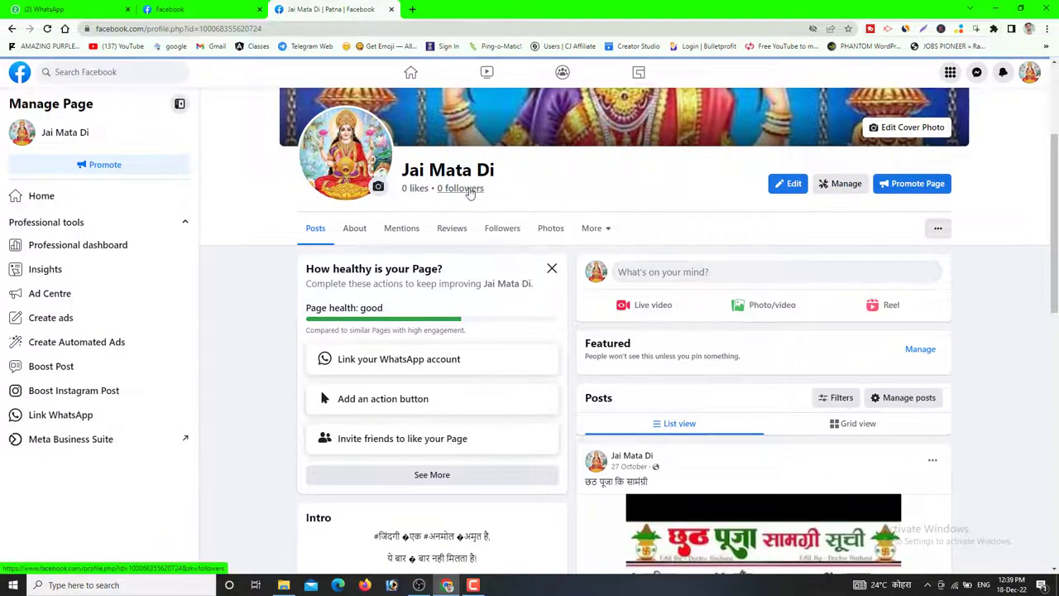
scroll(948, 333, down, 6)
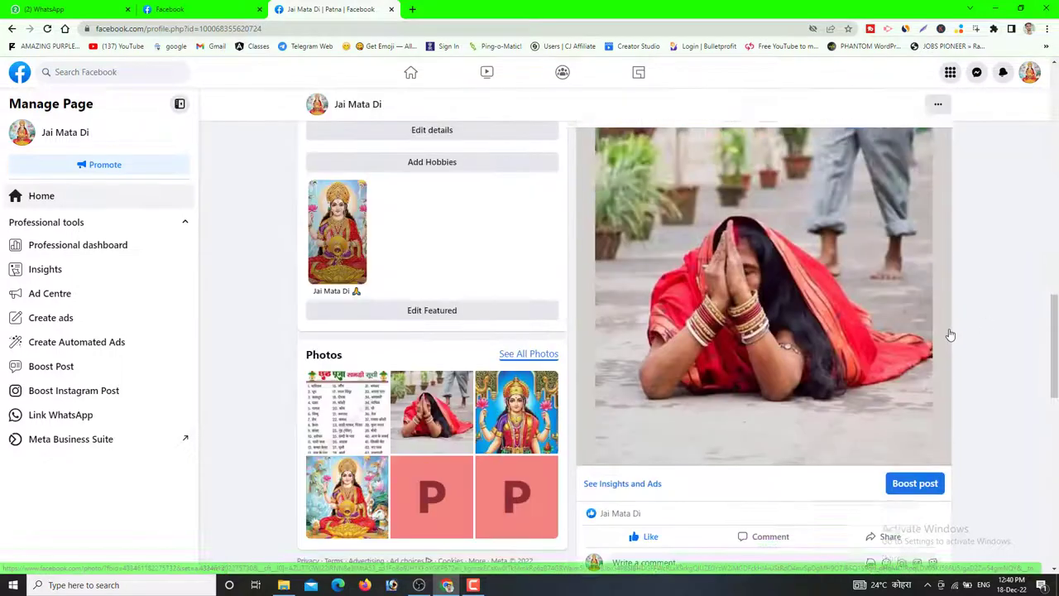
scroll(949, 333, down, 7)
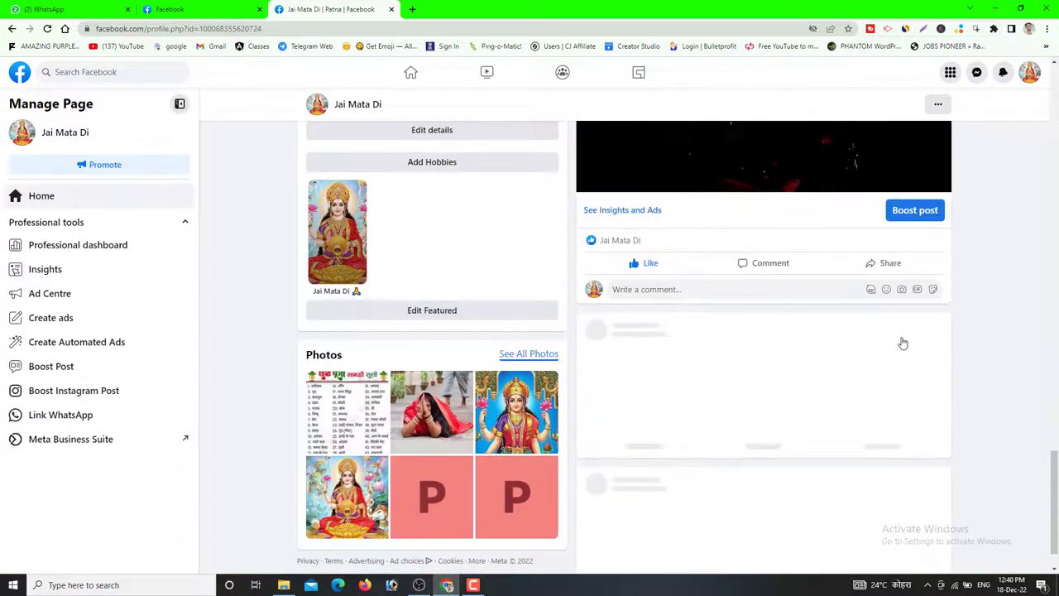
scroll(832, 355, down, 2)
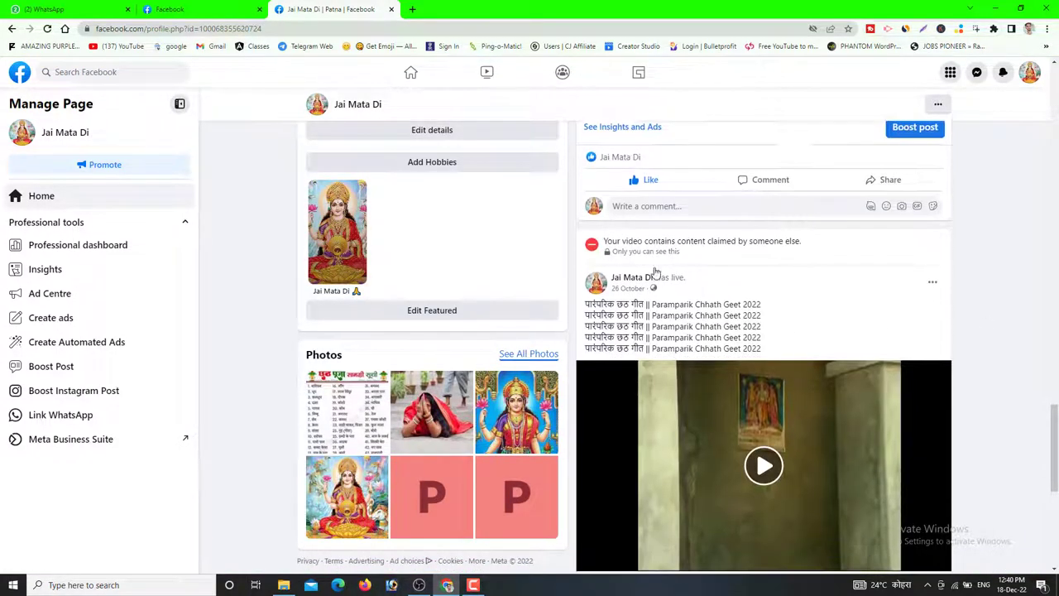
scroll(716, 318, down, 1)
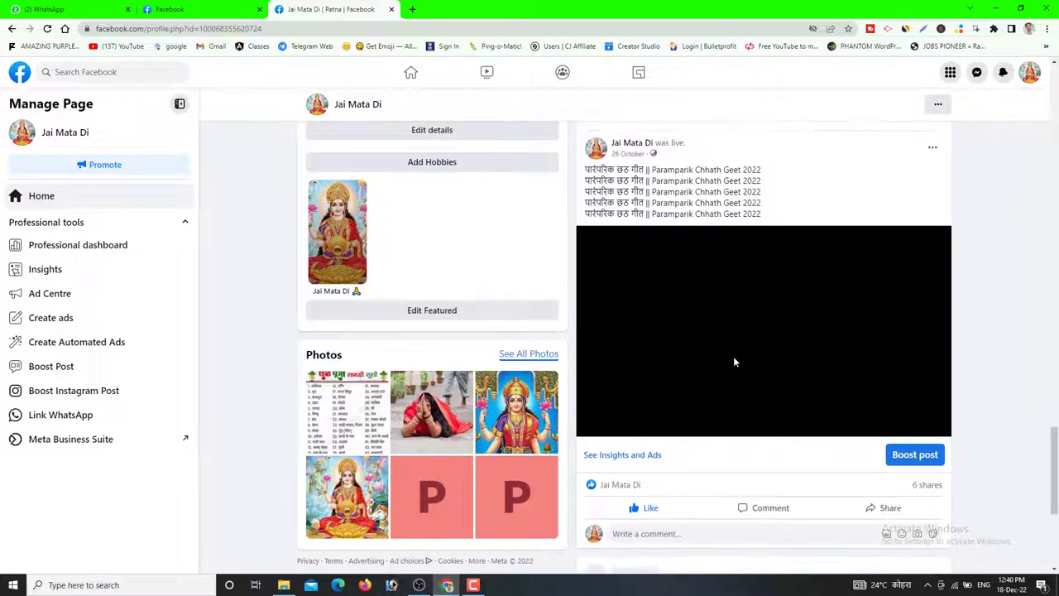
scroll(744, 348, down, 3)
key(Home)
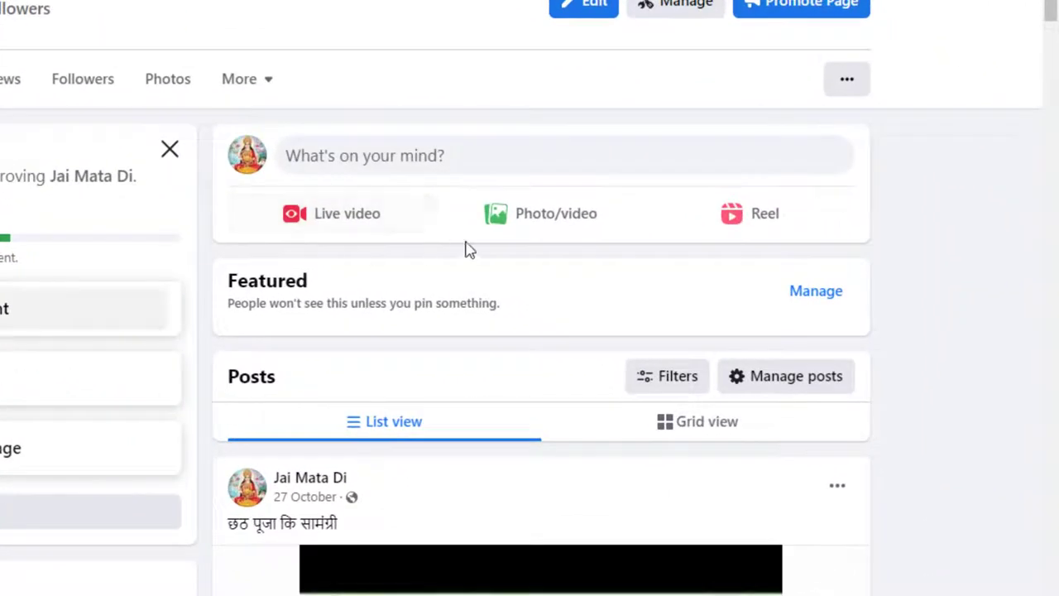
Start a live video on the page and choose the Go live option without a test broadcast
click(304, 217)
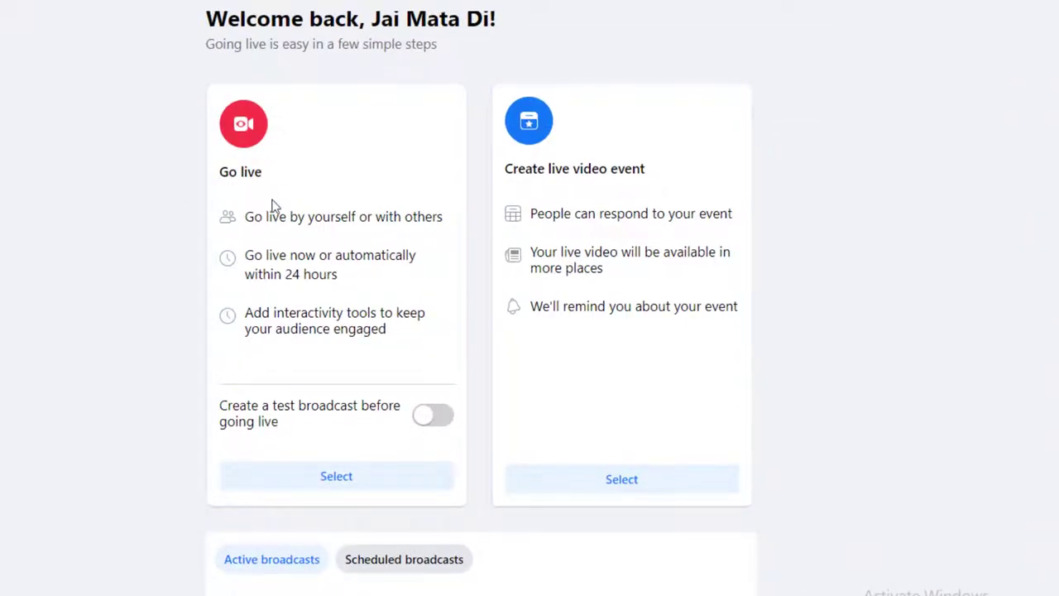
click(330, 482)
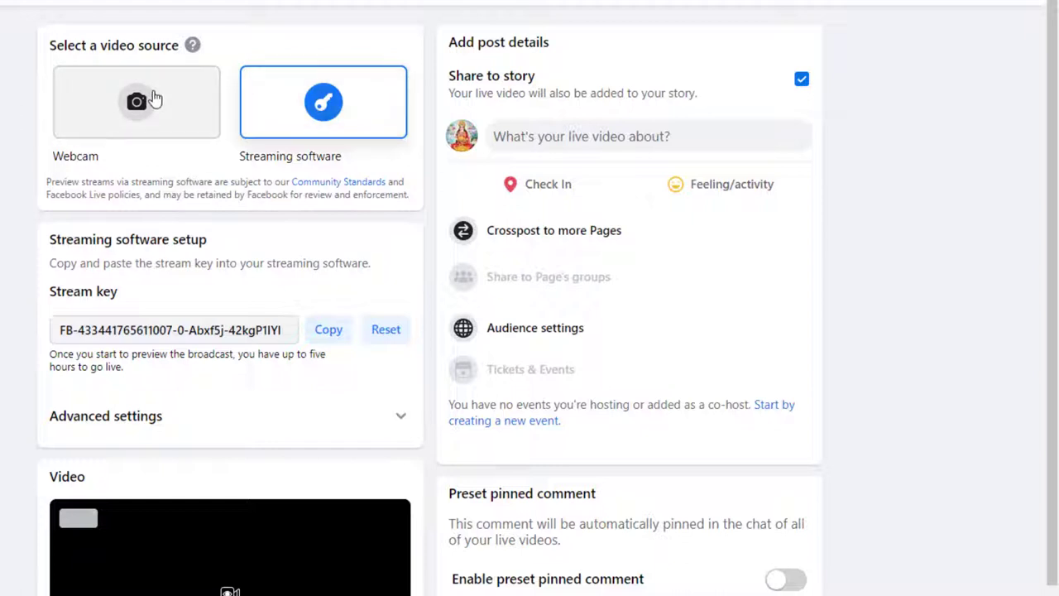
click(153, 99)
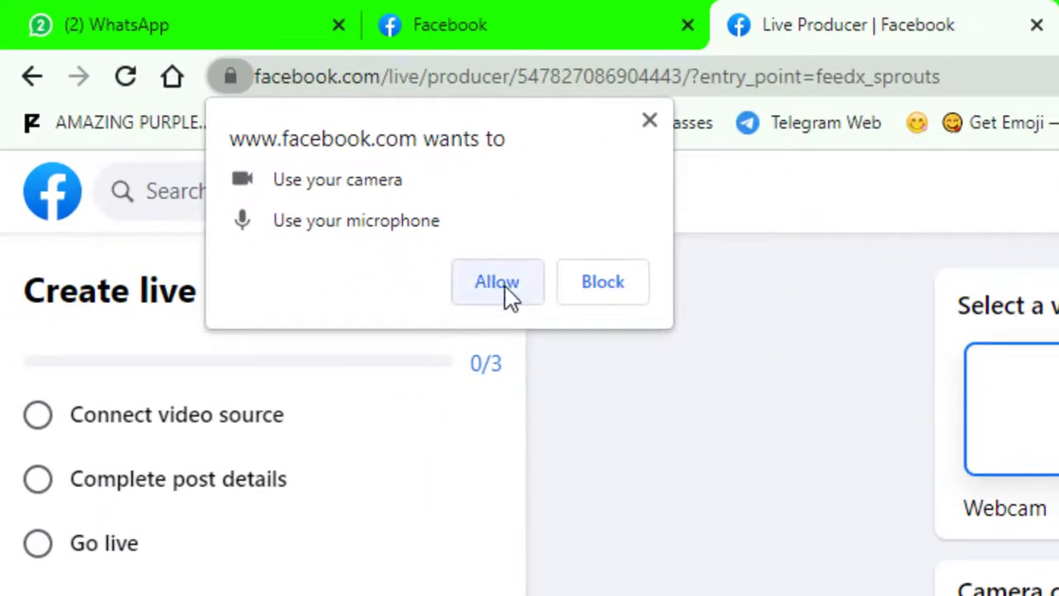
click(497, 283)
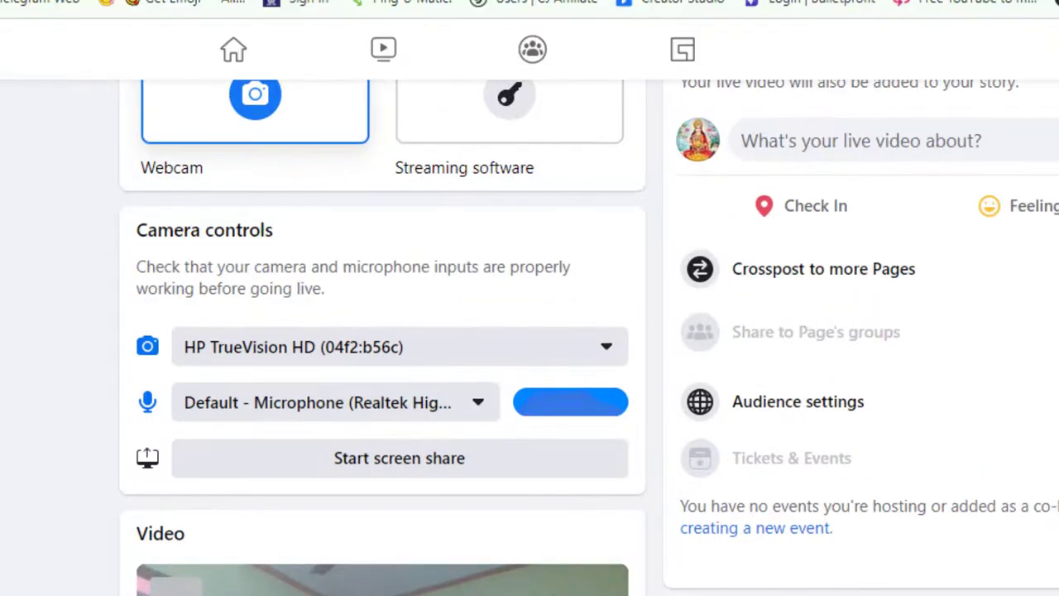
scroll(642, 534, up, 2)
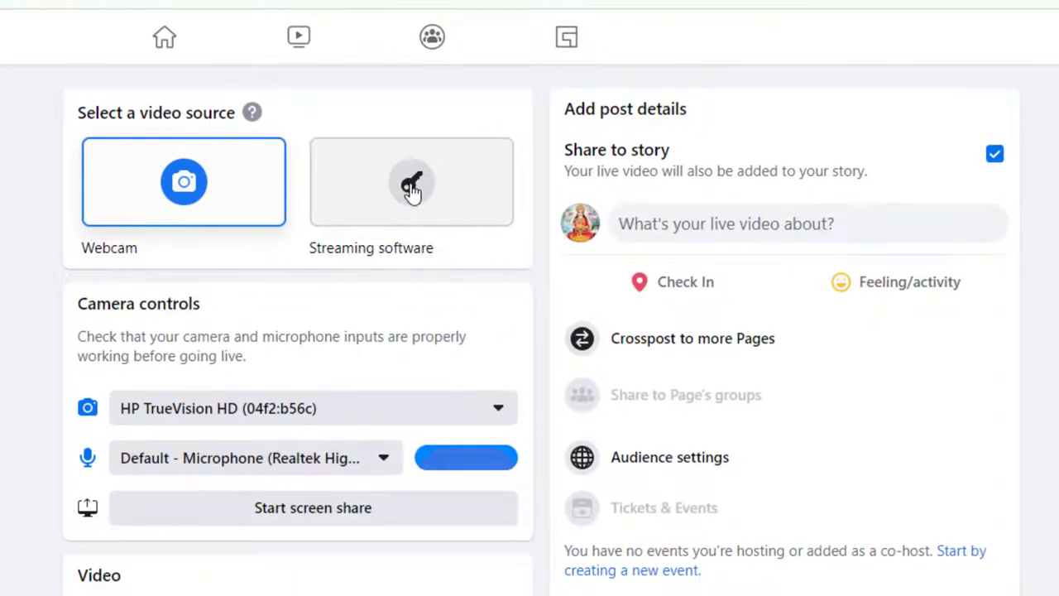
click(412, 189)
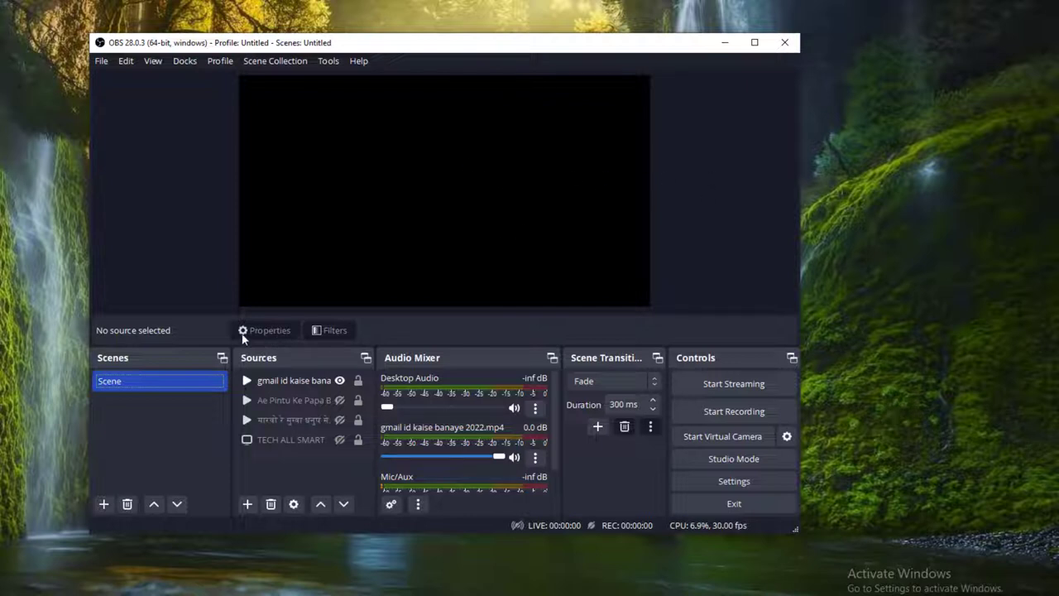
Switch to OBS, add the video file "gmail id kaise banaye 2022" from its folder to the scene, and put the folder window away
double_click(109, 381)
key(alt+Tab)
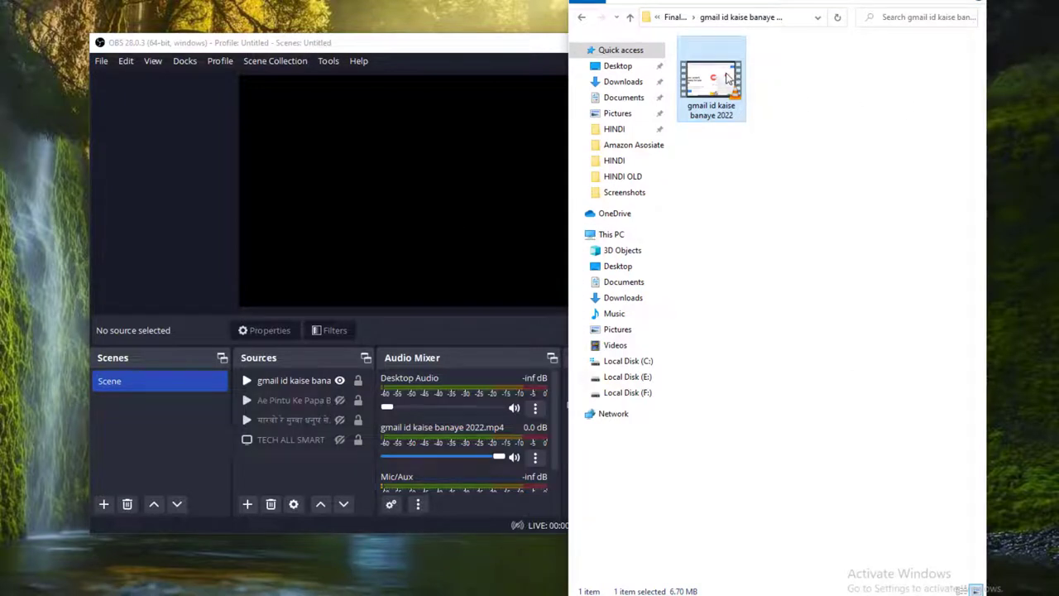
drag(728, 78, 362, 213)
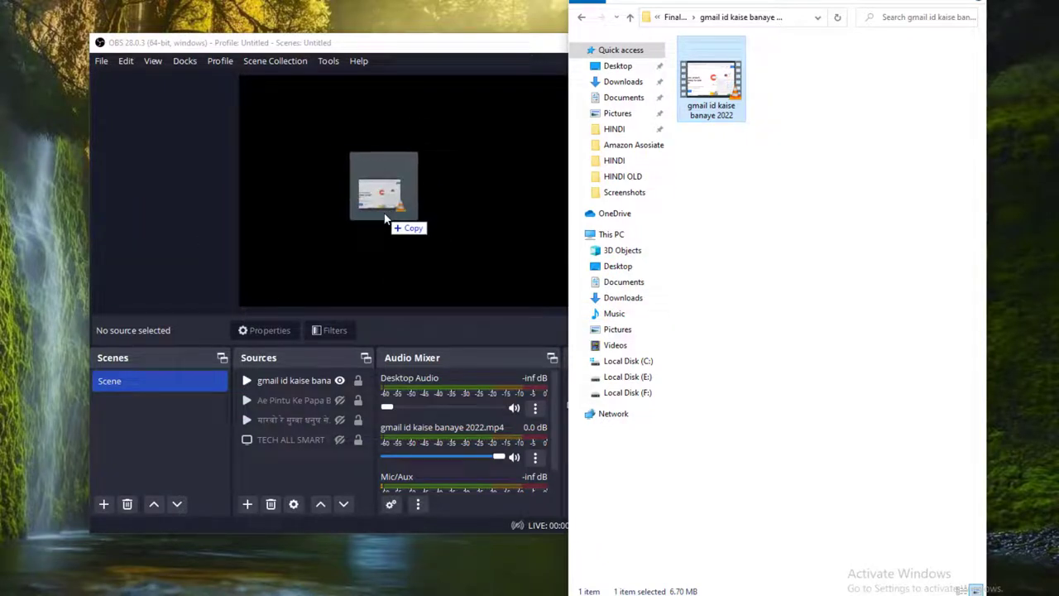
drag(385, 220, 383, 218)
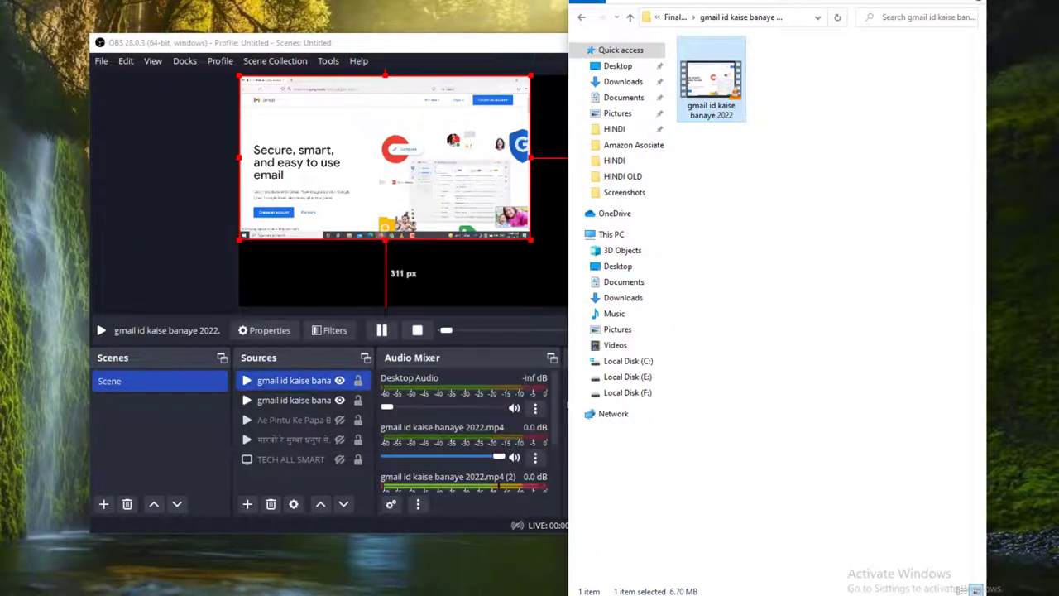
key(super+Down)
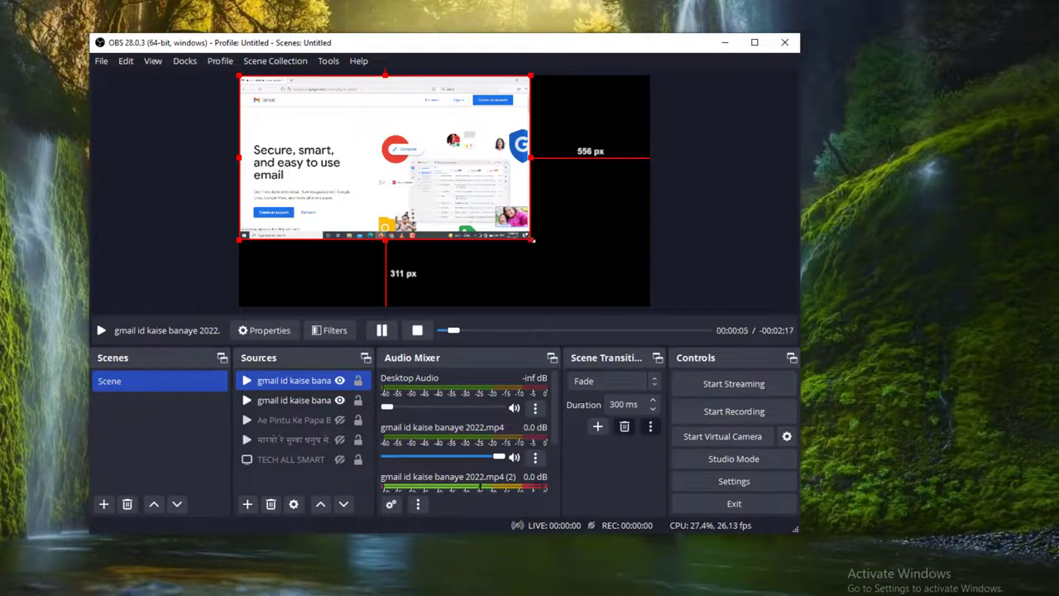
Enlarge the newly added video to fill the whole canvas and hide the older source of the same video
drag(532, 240, 651, 306)
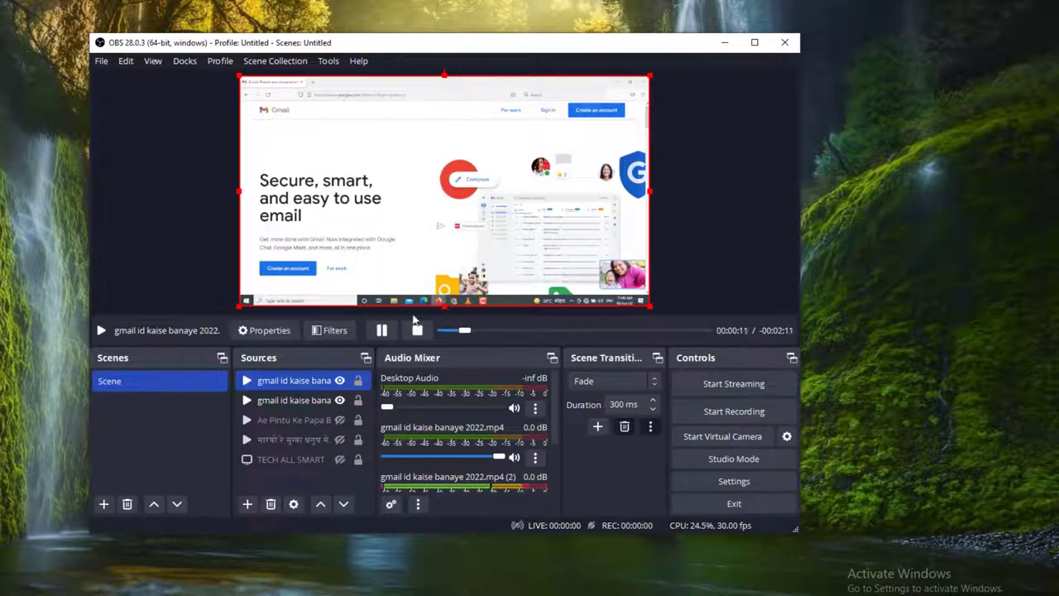
click(339, 400)
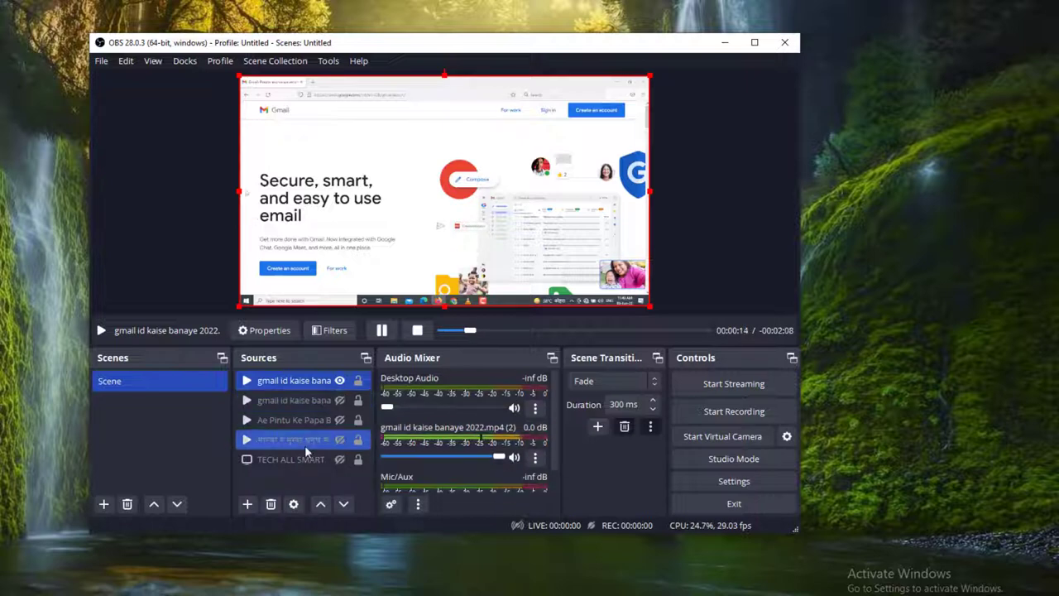
click(299, 401)
click(288, 440)
click(285, 459)
click(273, 403)
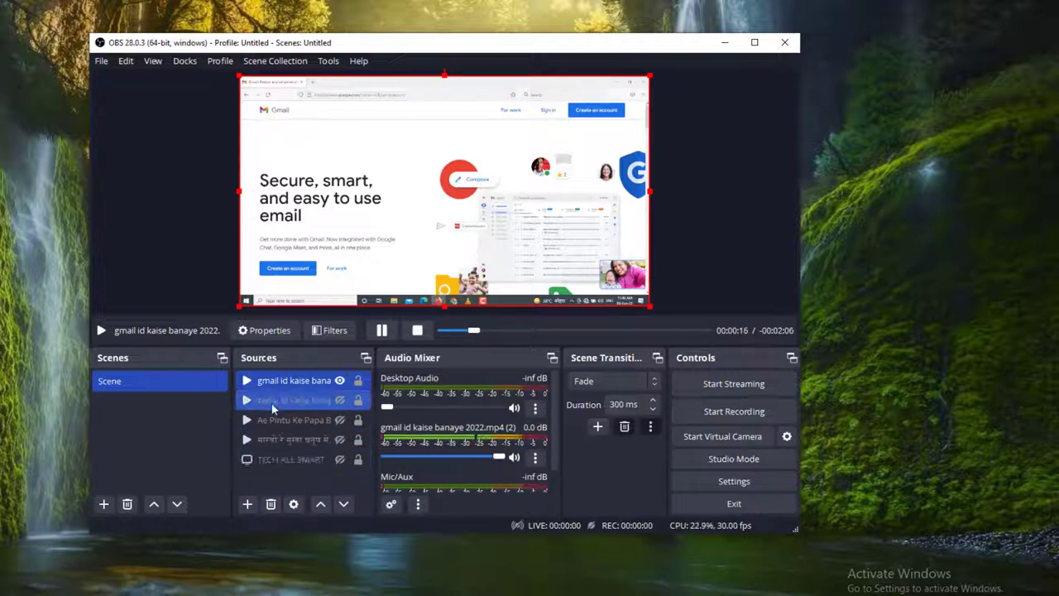
click(278, 419)
click(282, 439)
click(283, 459)
click(281, 441)
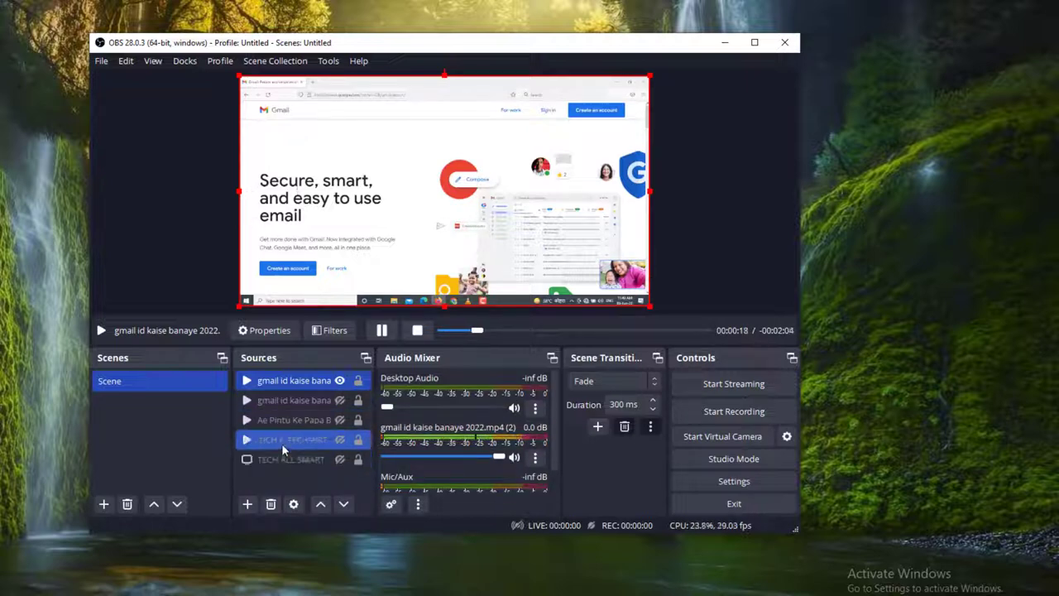
click(282, 419)
click(281, 399)
click(281, 420)
click(281, 440)
click(281, 461)
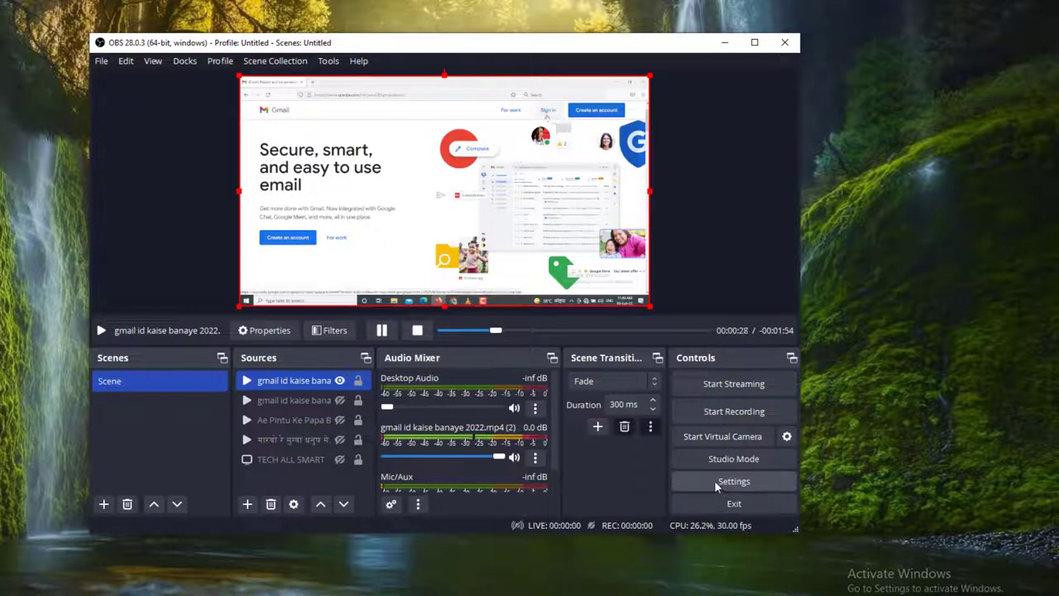
Open the OBS stream settings and choose Facebook Live as the streaming service
click(786, 478)
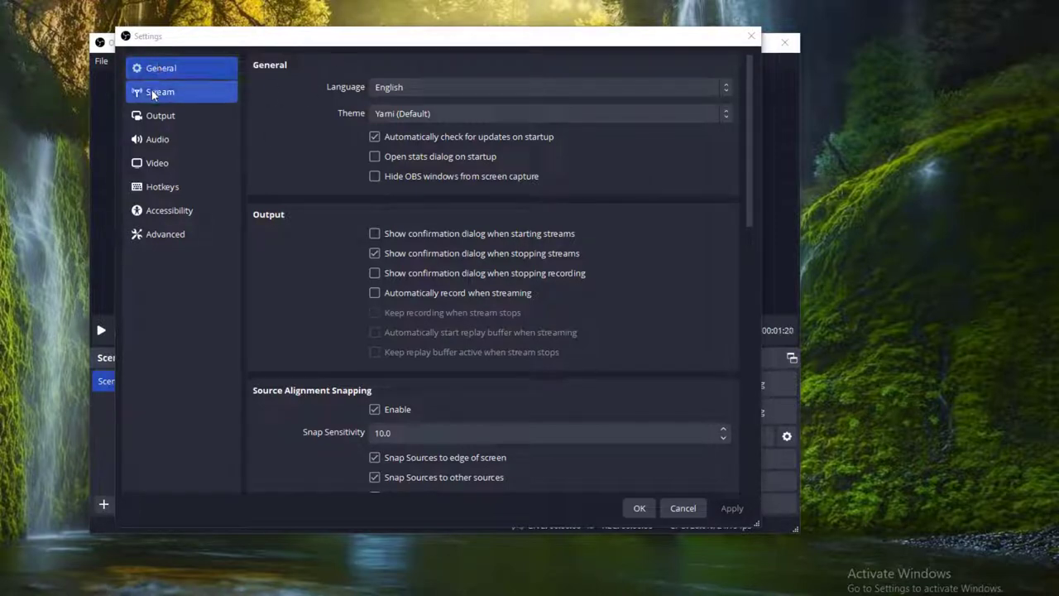
click(180, 92)
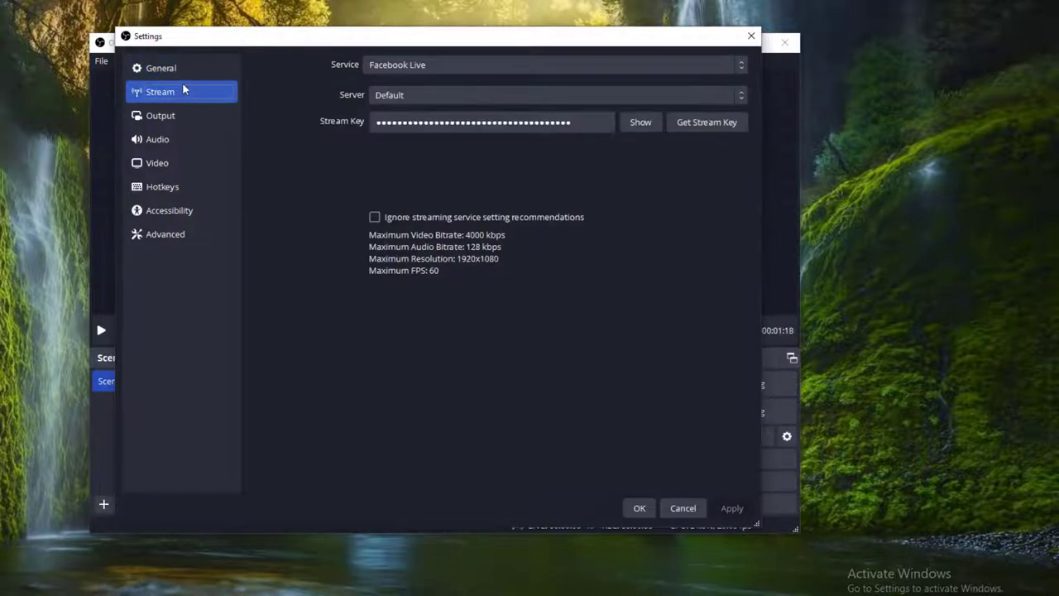
click(428, 73)
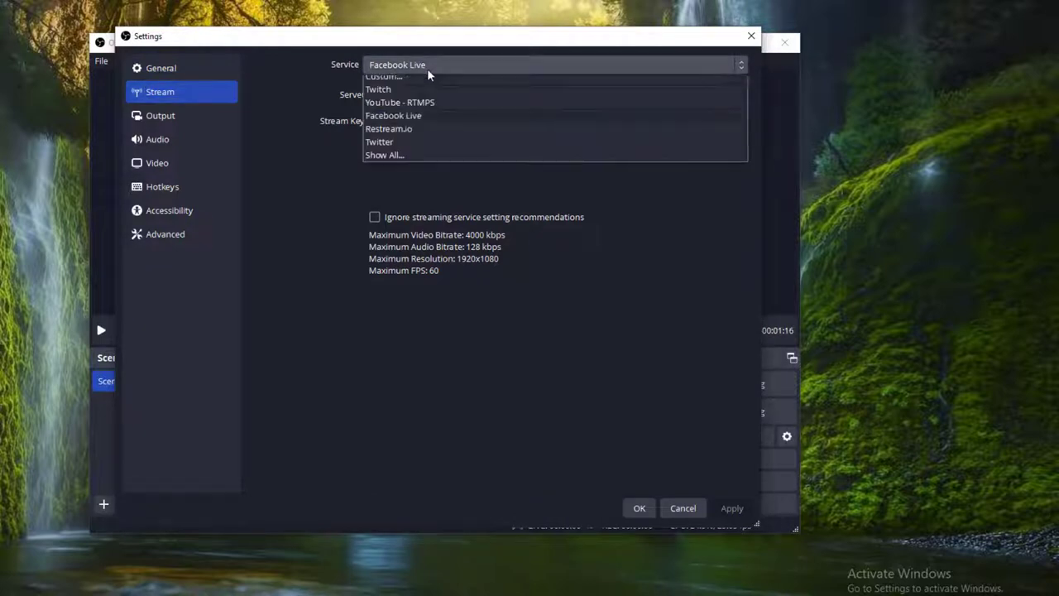
click(407, 121)
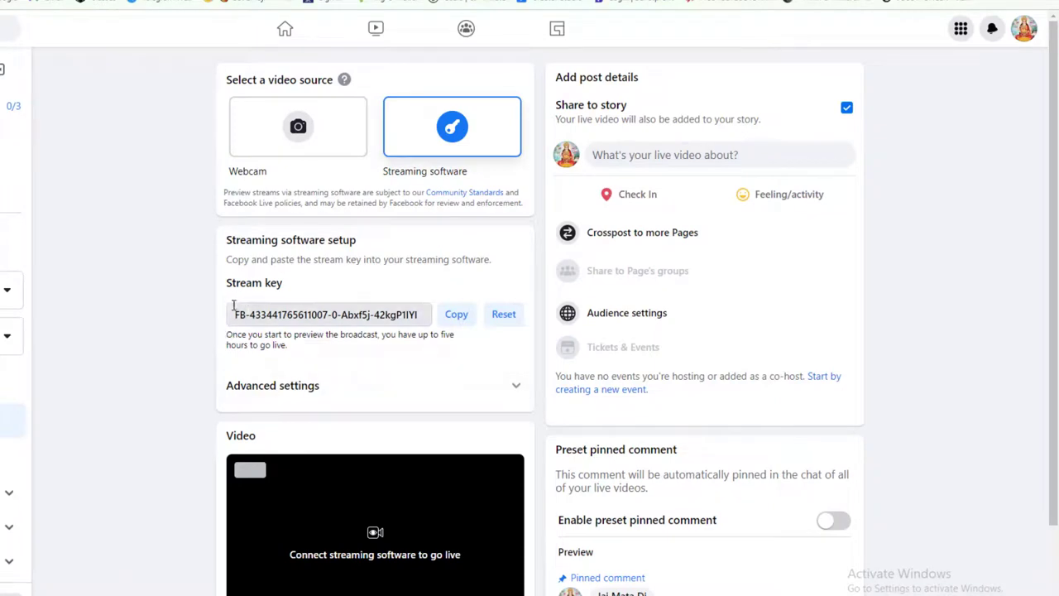
Copy the stream key from the Facebook live setup and paste it over the old stream key in the OBS stream settings
click(458, 318)
key(alt+Tab)
double_click(477, 122)
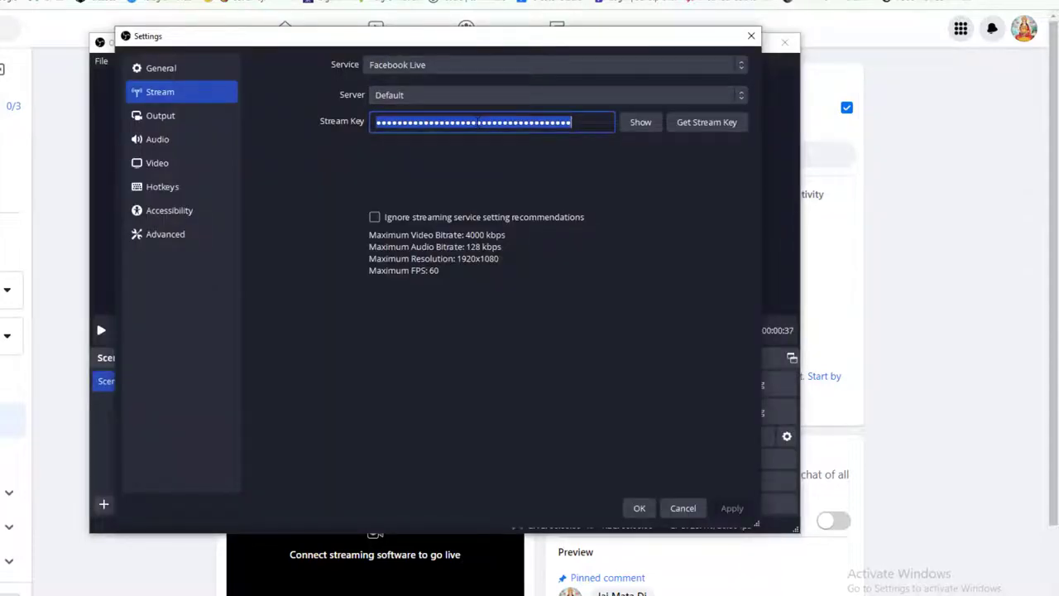
key(BackSpace)
key(ctrl+v)
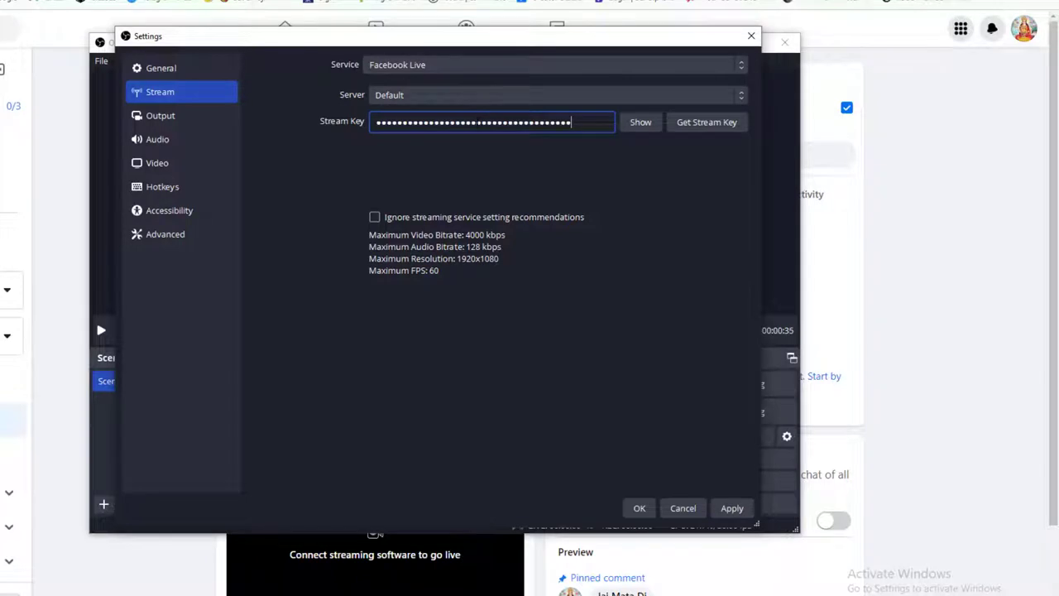
Reveal the stream key to check it, hide it again, and save the stream settings
click(635, 124)
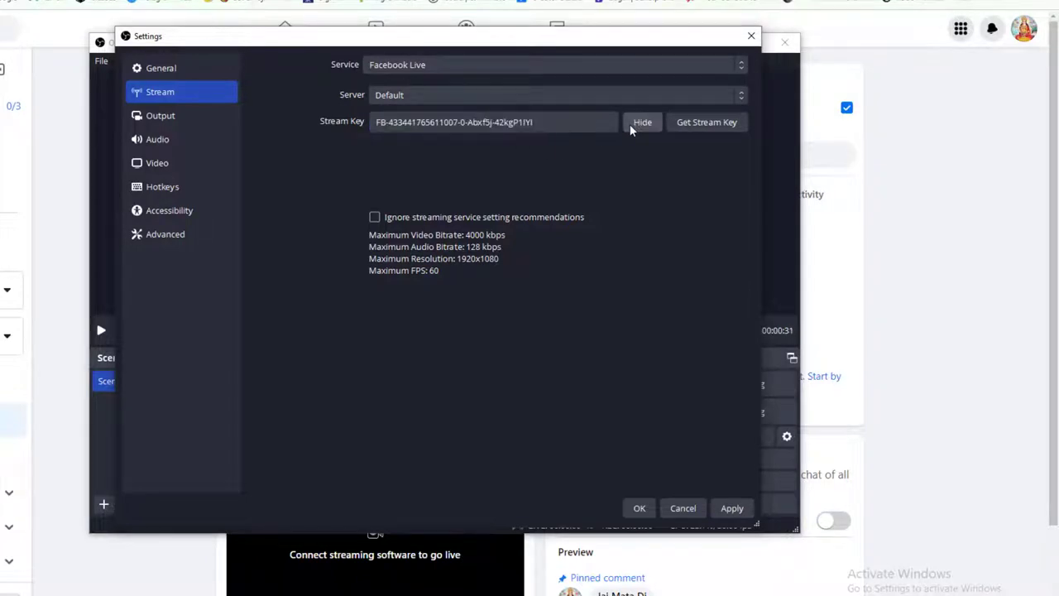
click(637, 124)
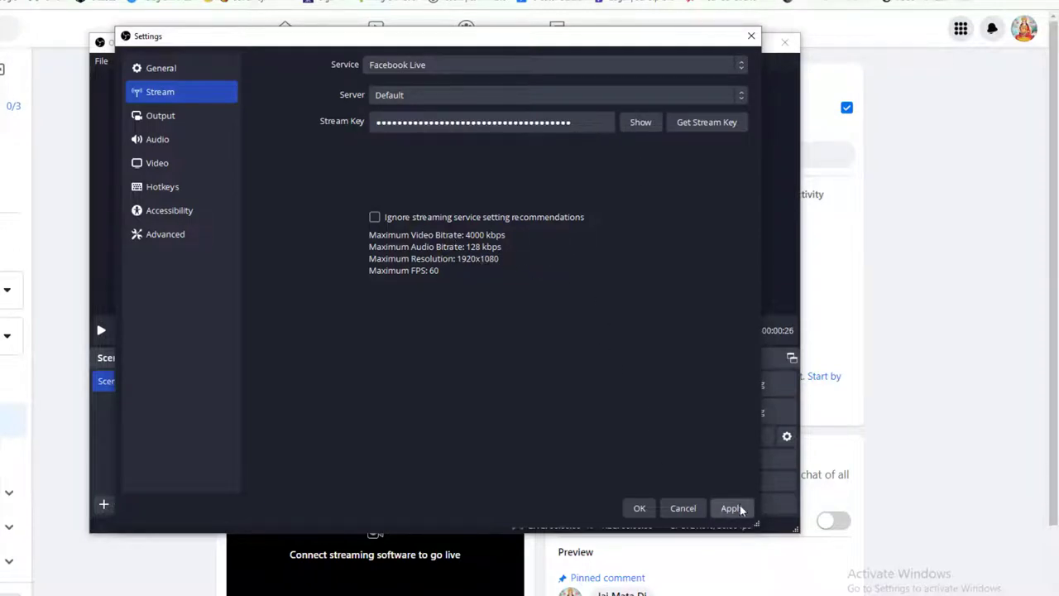
click(638, 508)
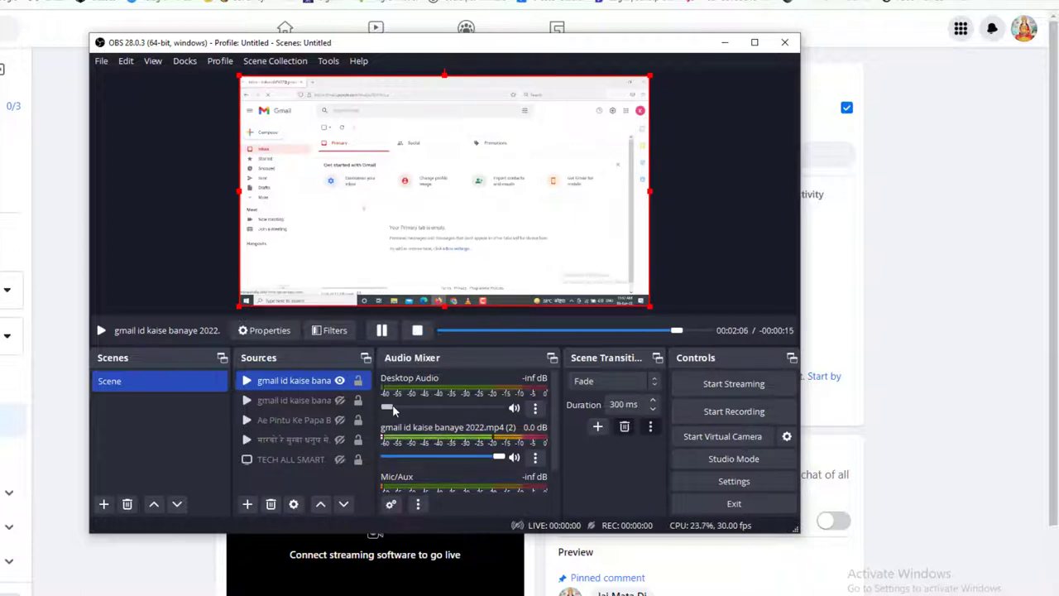
Set Desktop Audio and Mic/Aux to the lowest volume and the visible video source to 0.0 dB in the audio mixer
drag(393, 409, 395, 411)
scroll(396, 409, up, 10)
scroll(406, 405, down, 4)
scroll(406, 405, down, 5)
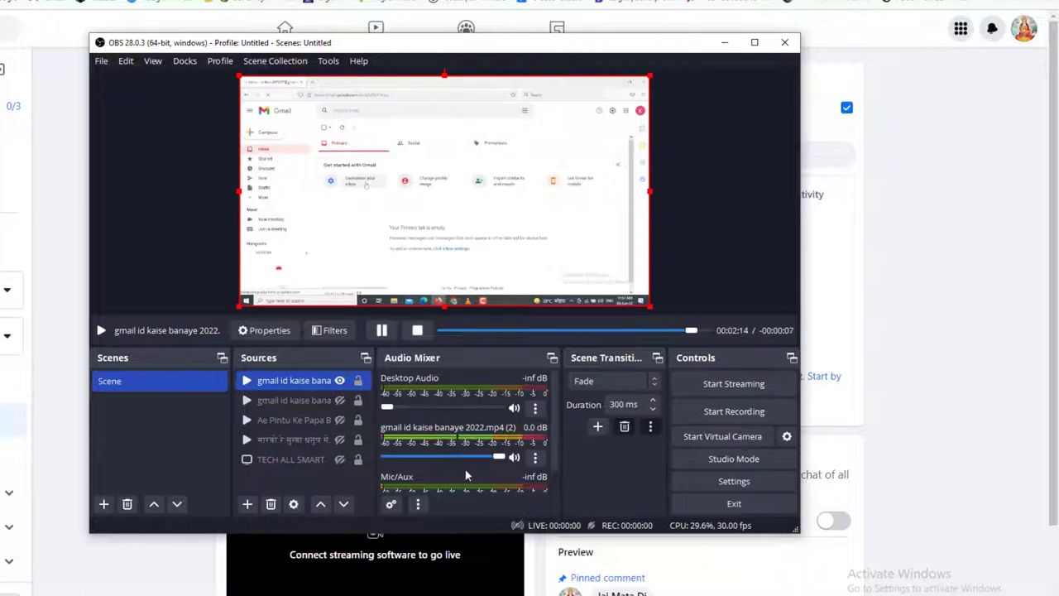
scroll(466, 459, down, 1)
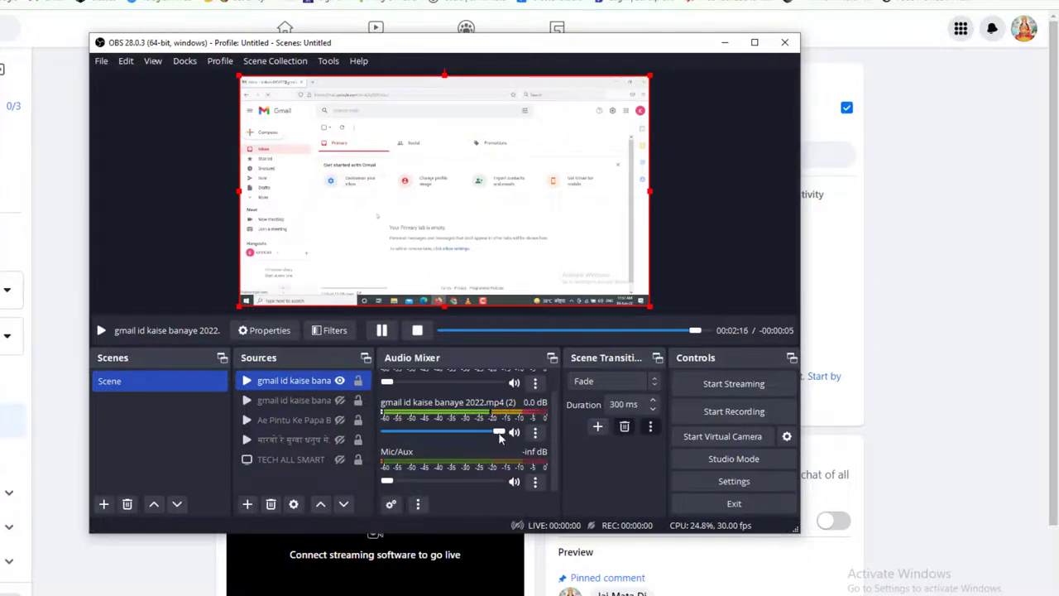
mouse_move(497, 436)
mouse_down()
mouse_move(472, 436)
mouse_move(512, 438)
mouse_up()
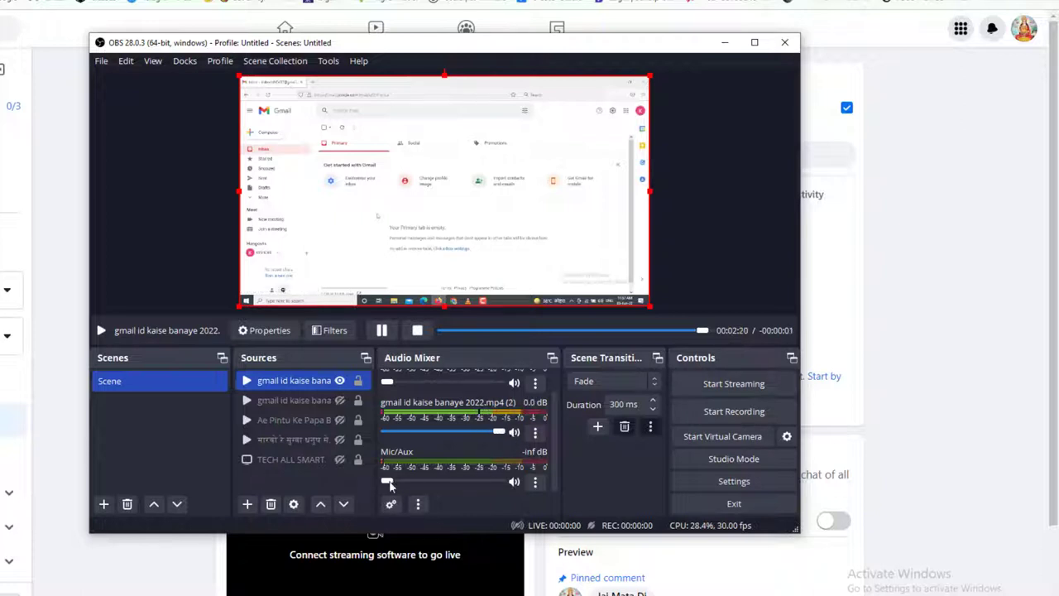
mouse_move(388, 480)
mouse_down()
mouse_move(502, 481)
mouse_move(402, 481)
mouse_move(384, 495)
mouse_up()
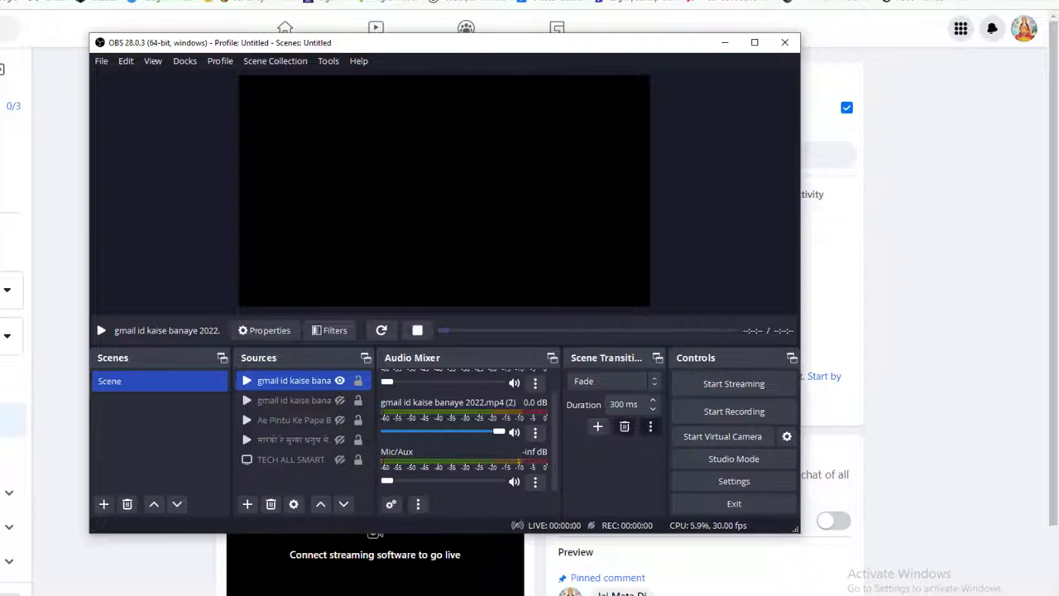
Switch to the Facebook live setup, add the feeling "happy" to the post and enter the title "Gmail ID Kaise Banaye"
key(alt+Tab)
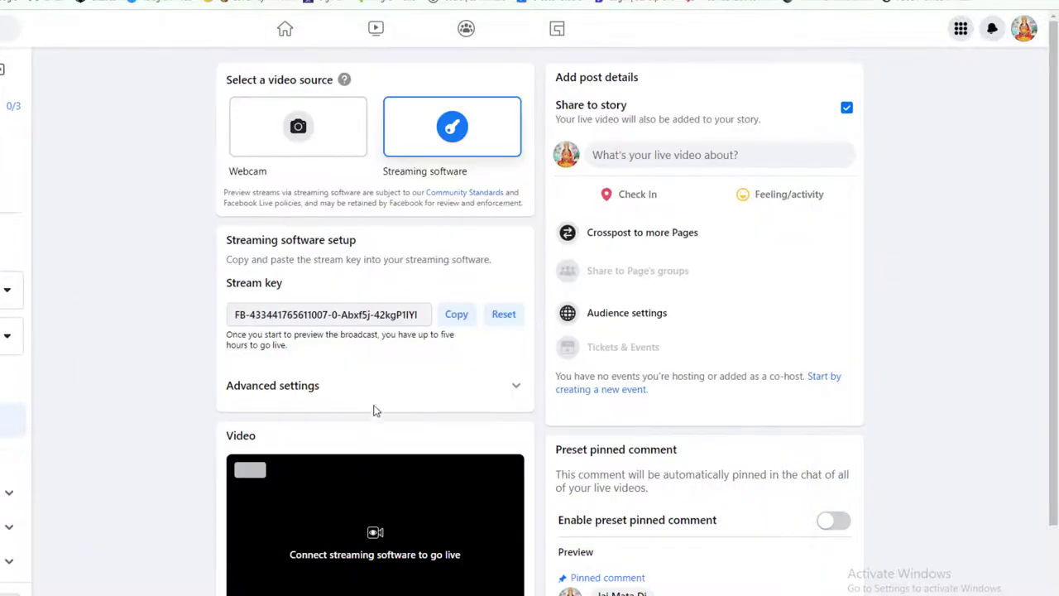
scroll(373, 411, down, 2)
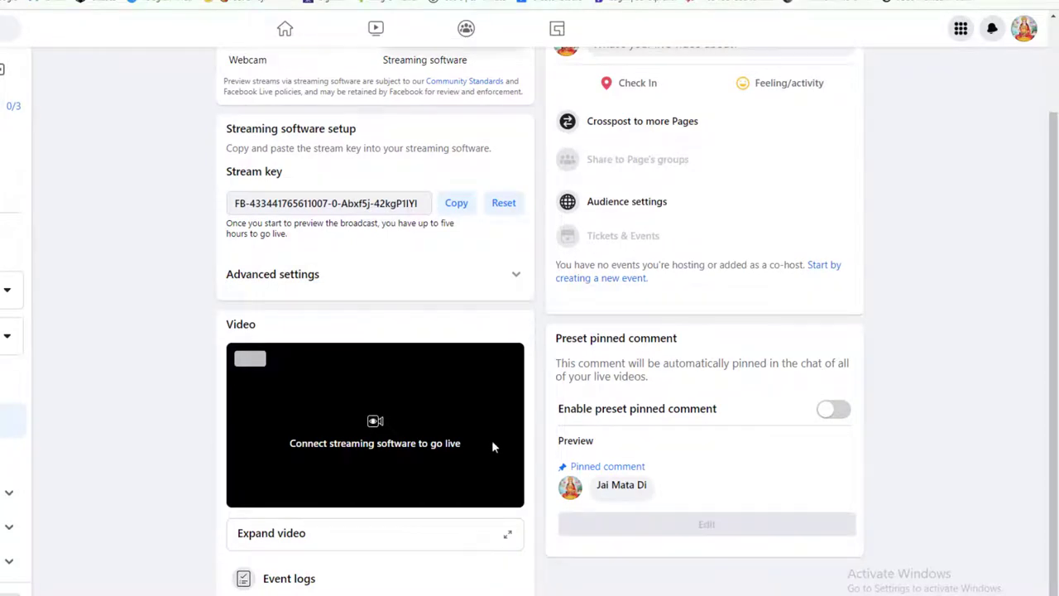
scroll(582, 416, up, 2)
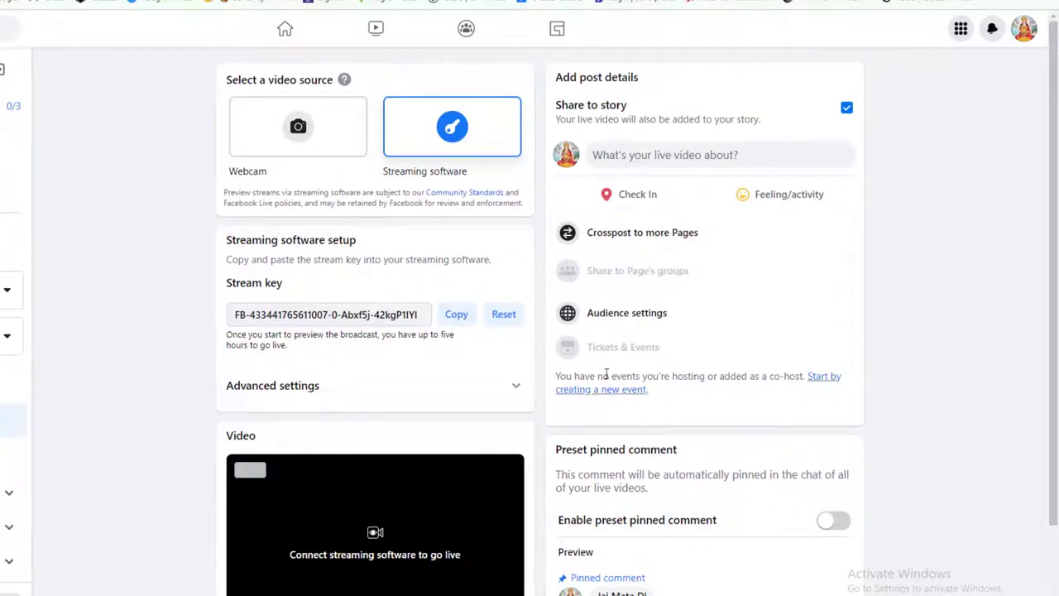
click(787, 197)
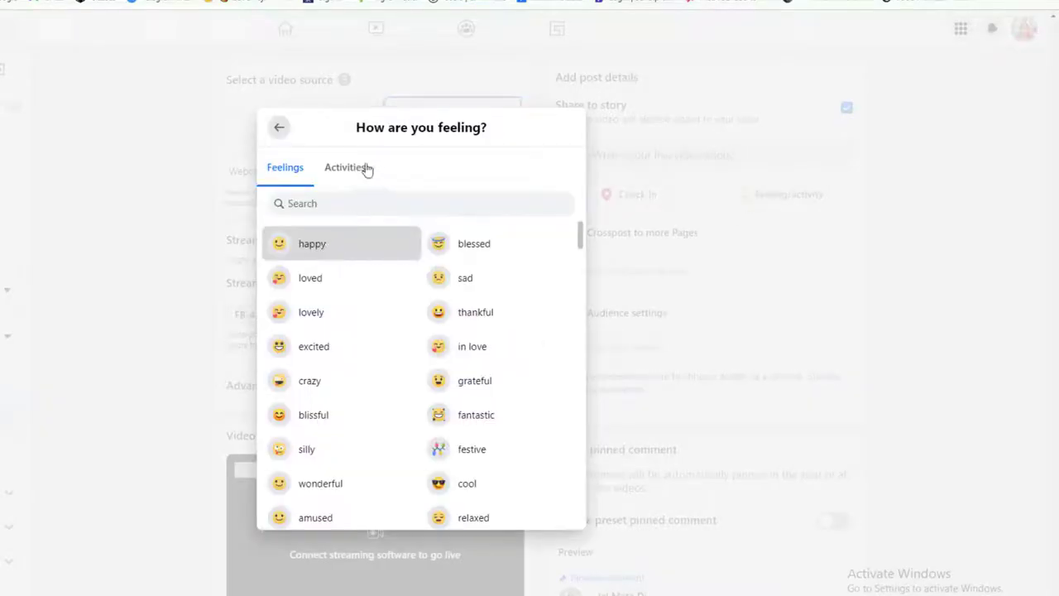
click(343, 243)
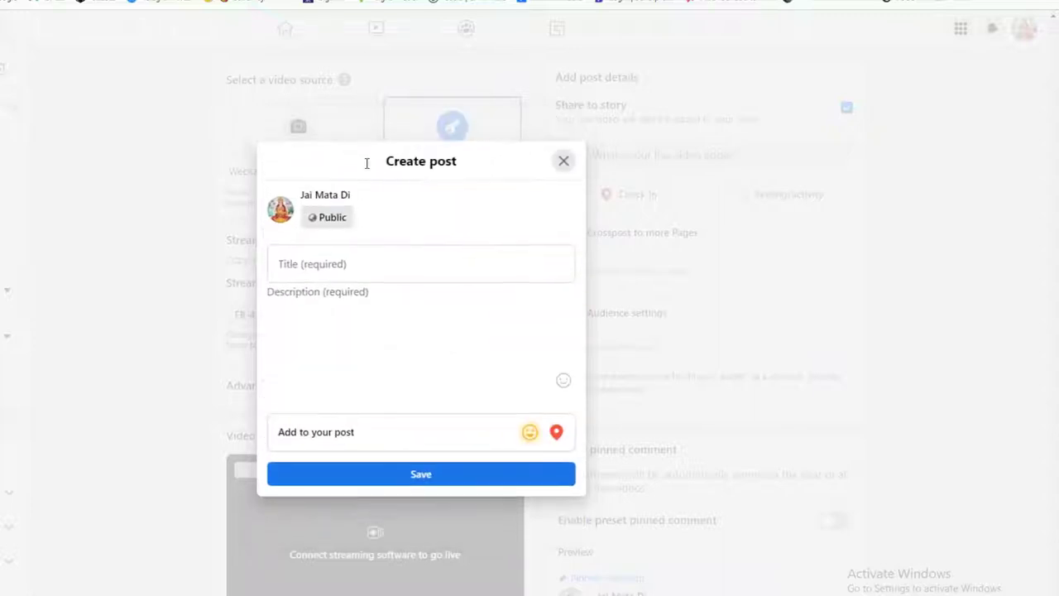
click(356, 262)
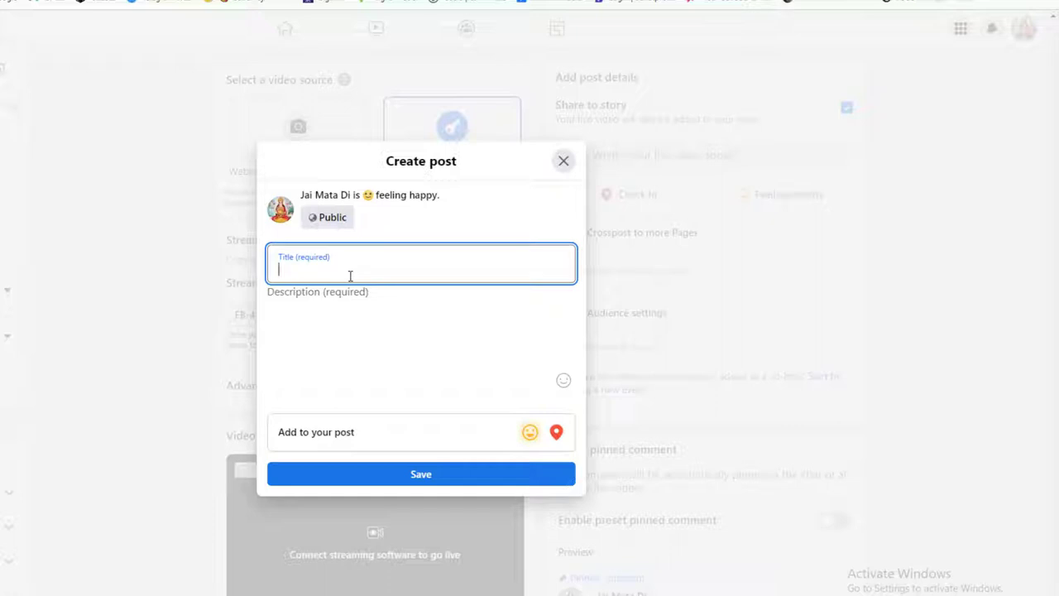
text(Gmail ID Kaise Banaye)
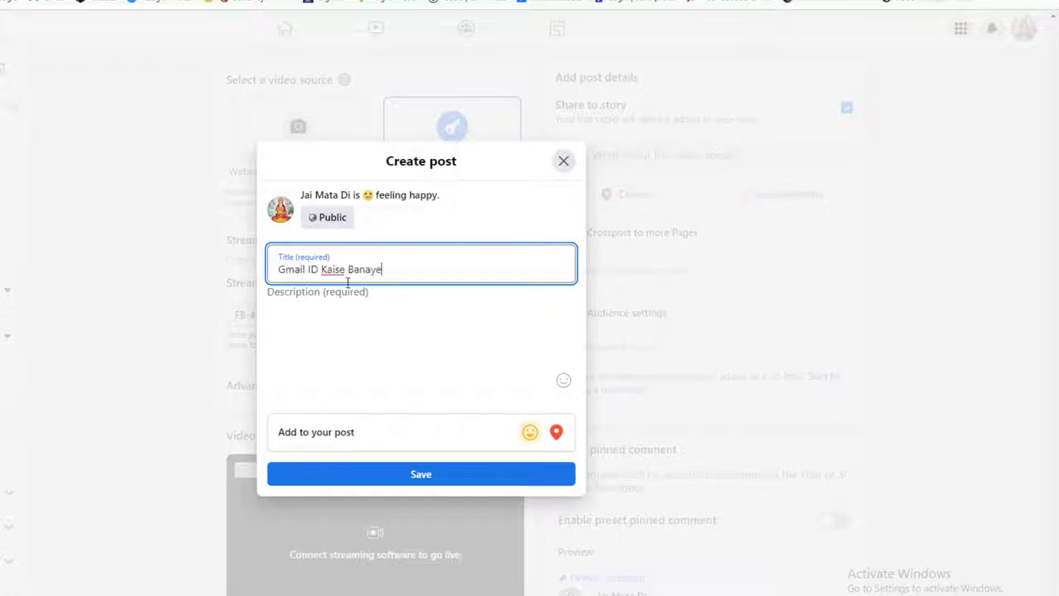
Copy the post title into the description on four separate lines, adding "2023" at the end of the last line
click(341, 296)
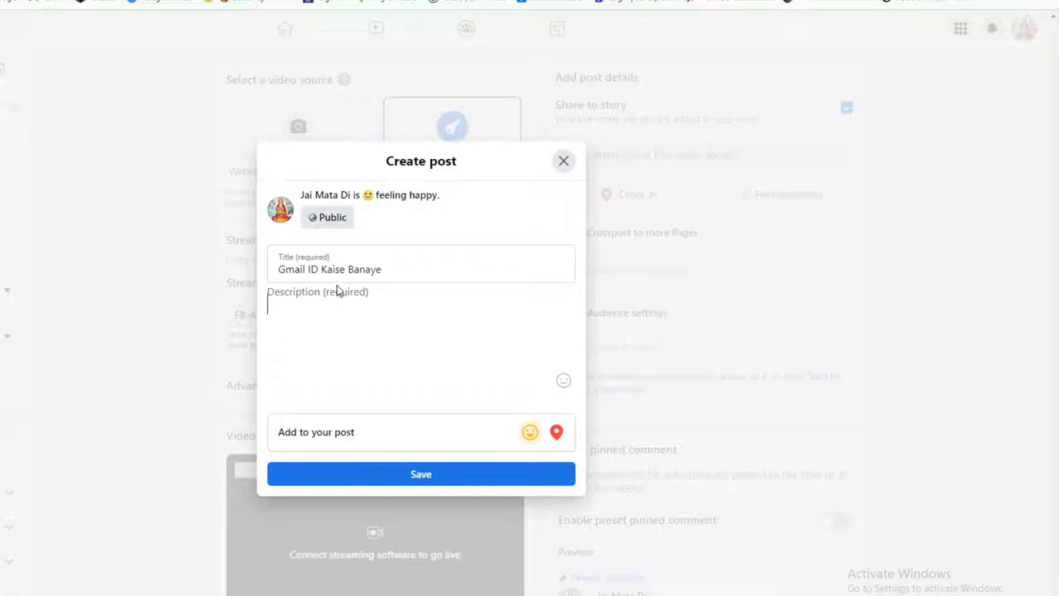
triple_click(348, 268)
key(ctrl+c)
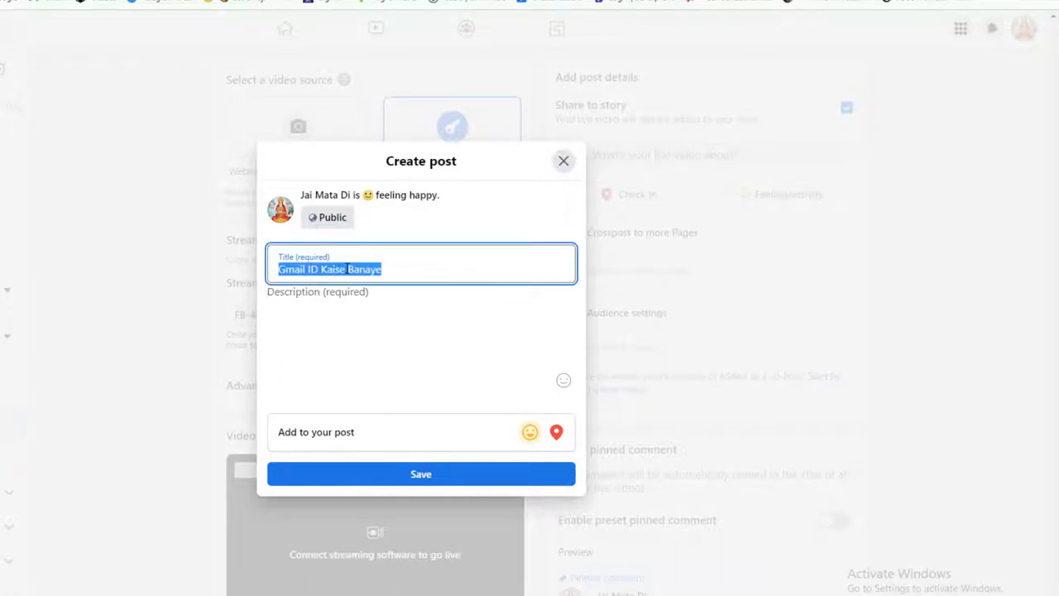
click(350, 328)
key(ctrl+v)
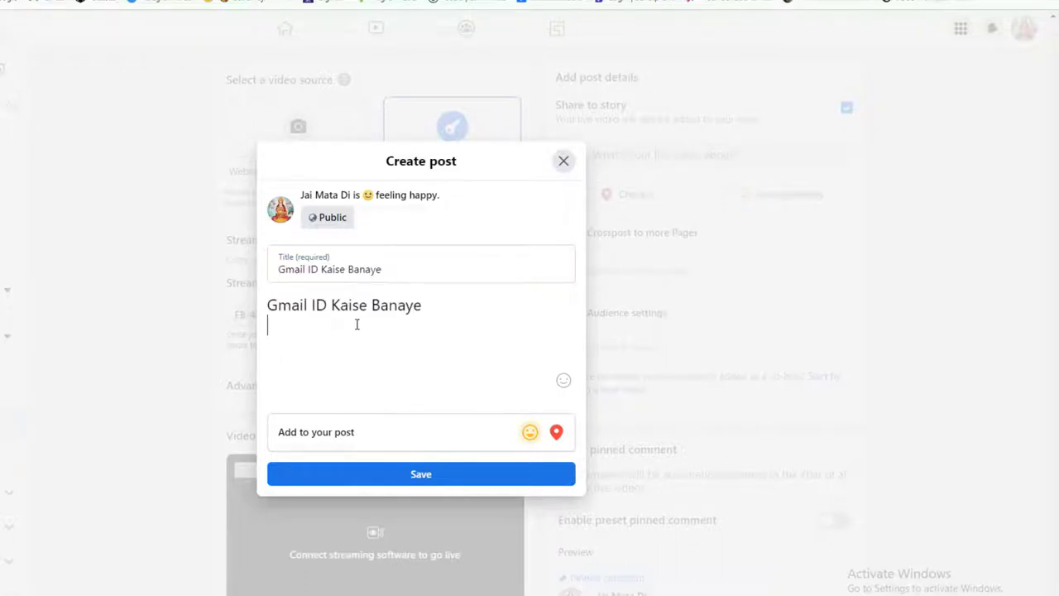
key(ctrl+v)
key(Return)
key(ctrl+v)
key(Return)
key(ctrl+v)
text(2023)
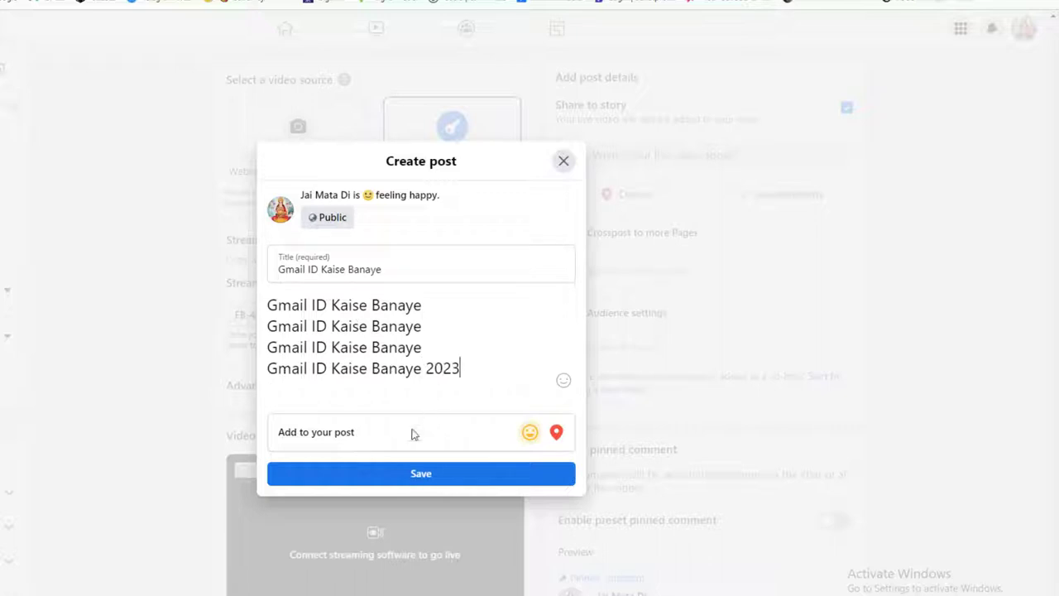
Check the options for adding to the post, return without adding any, and save the post details
click(350, 432)
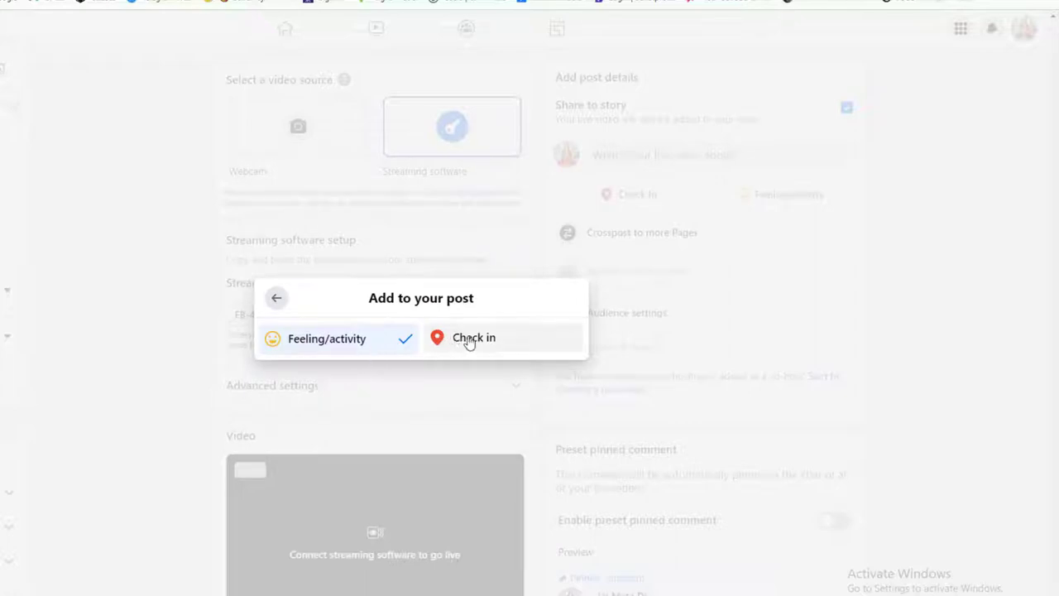
click(278, 299)
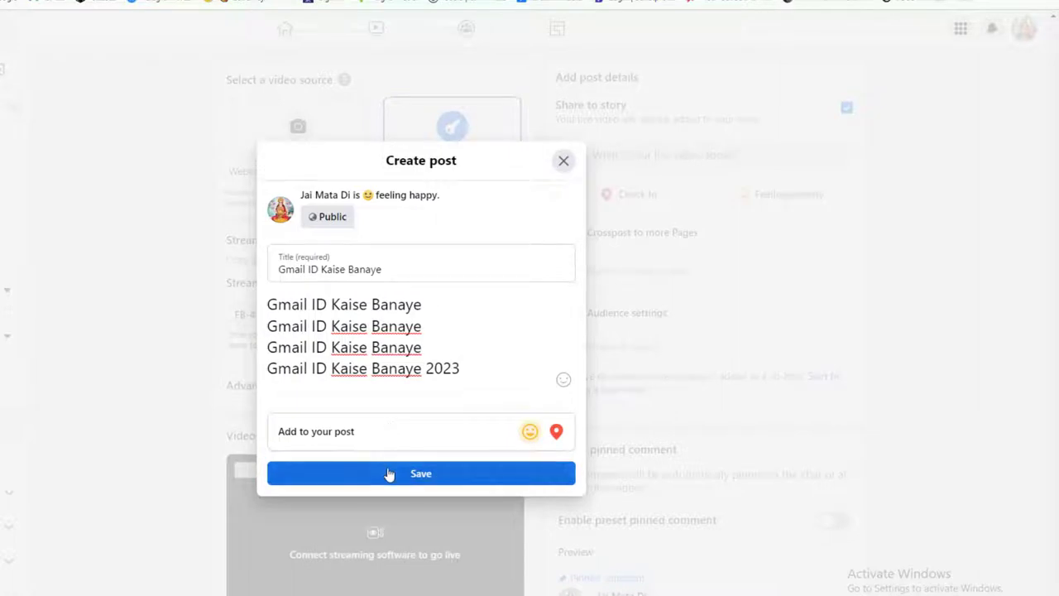
click(388, 473)
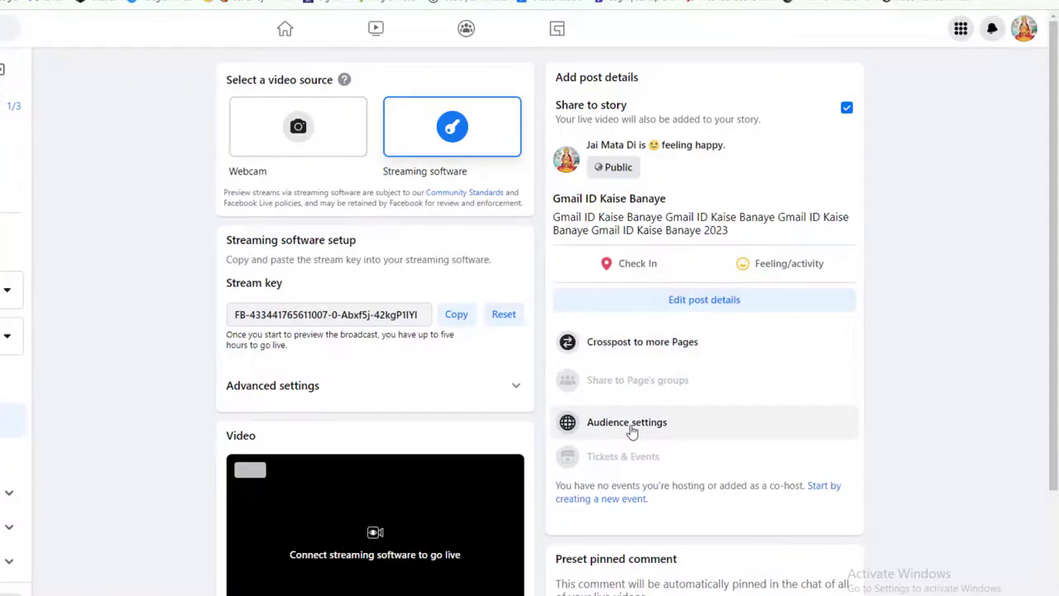
Keep the minimum age as Public in the live video's audience settings and save them
click(630, 427)
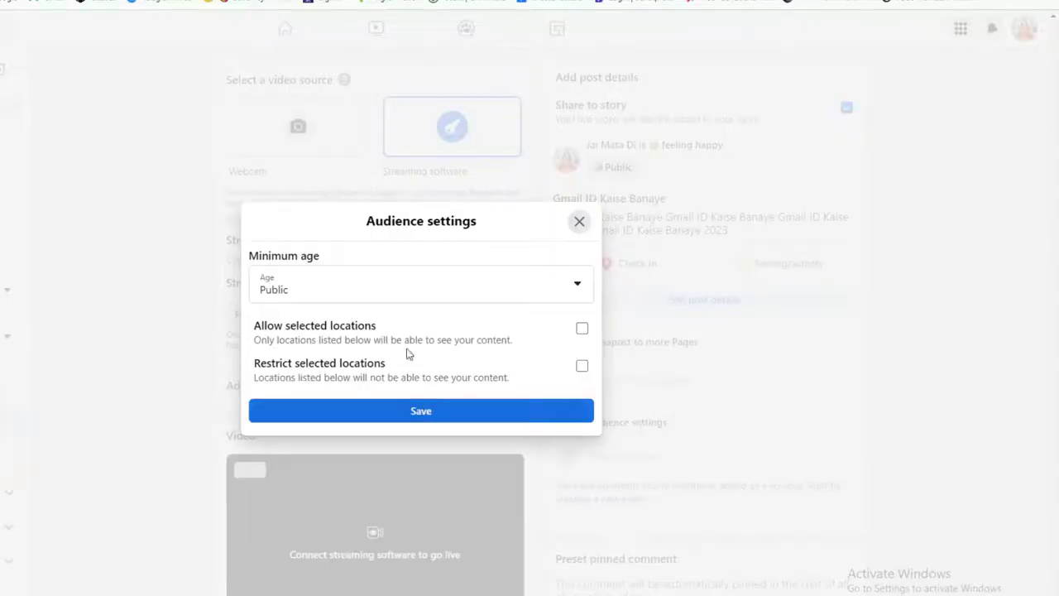
click(342, 298)
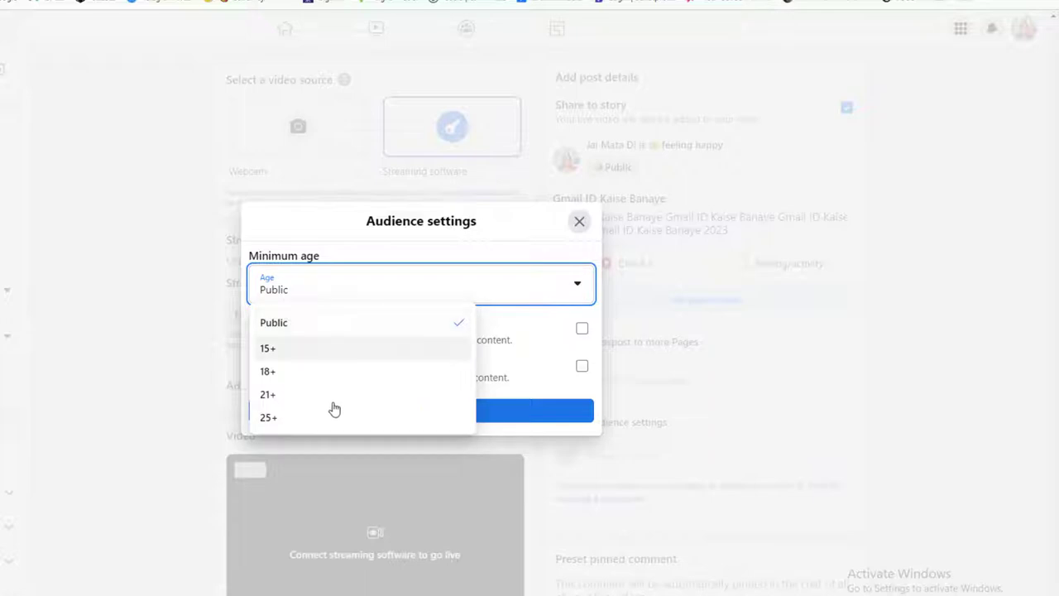
click(313, 320)
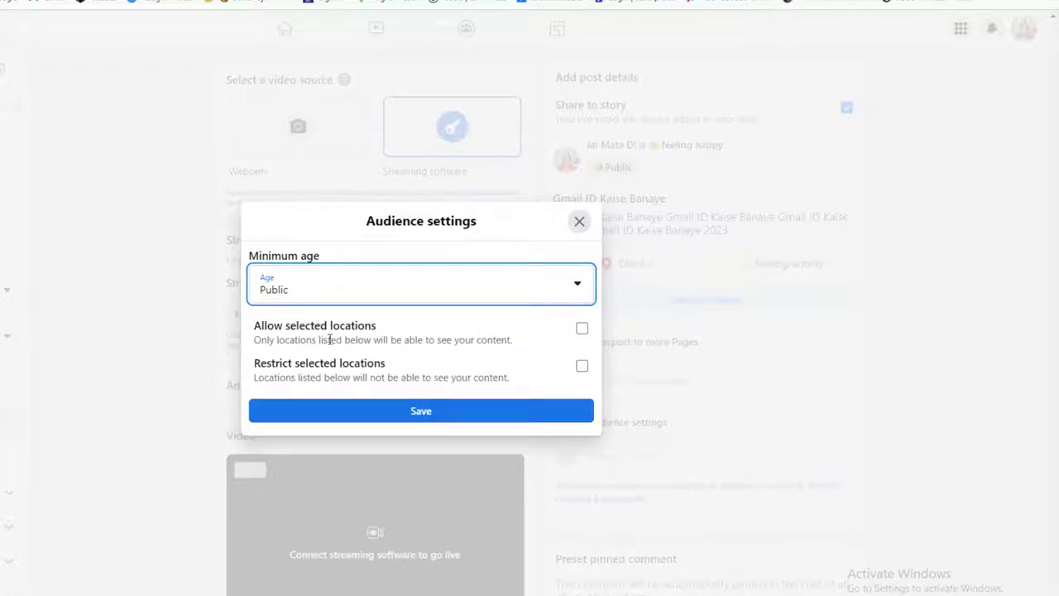
click(402, 413)
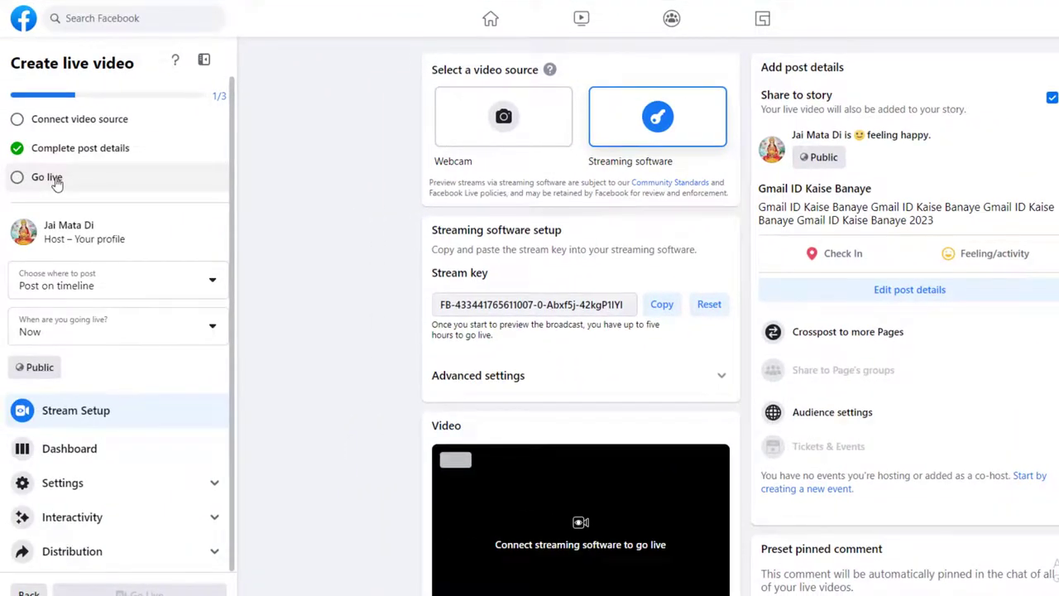
Switch to OBS, start streaming, and return to the Facebook live setup to check the connection
click(56, 184)
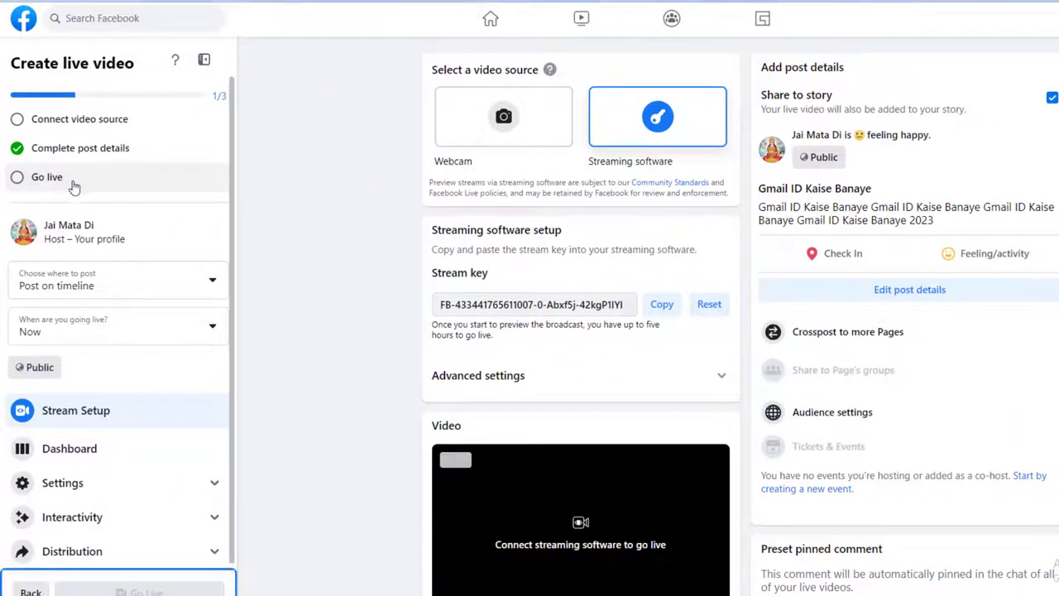
scroll(476, 378, down, 2)
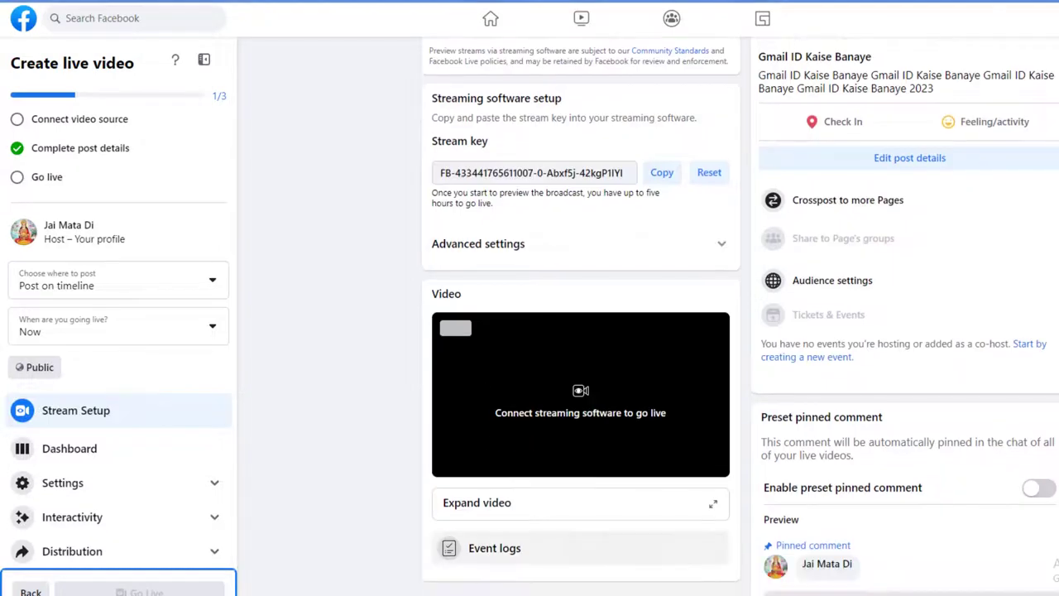
key(alt+Tab)
click(933, 376)
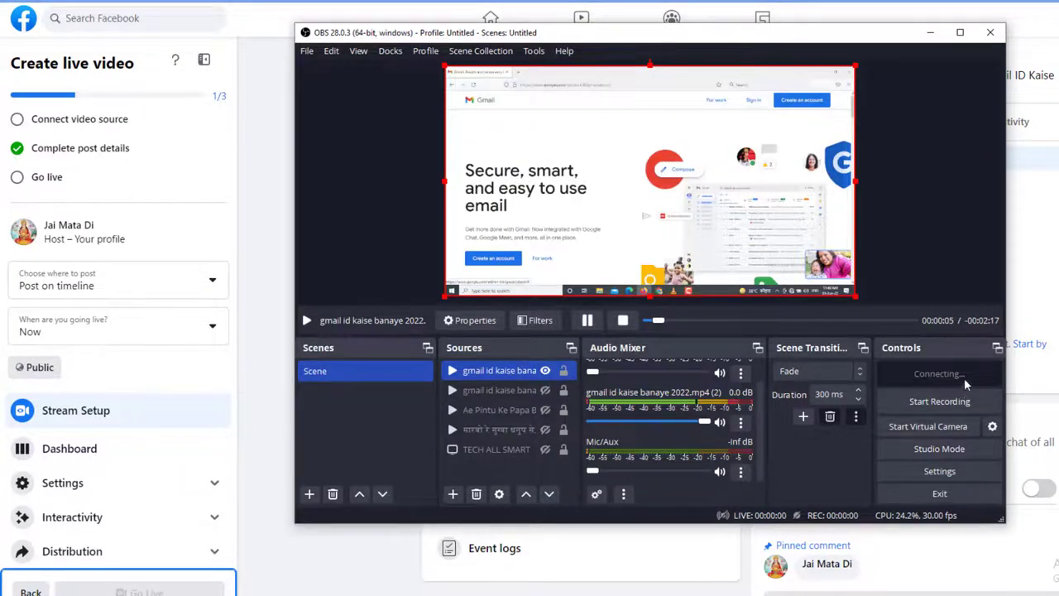
key(alt+Tab)
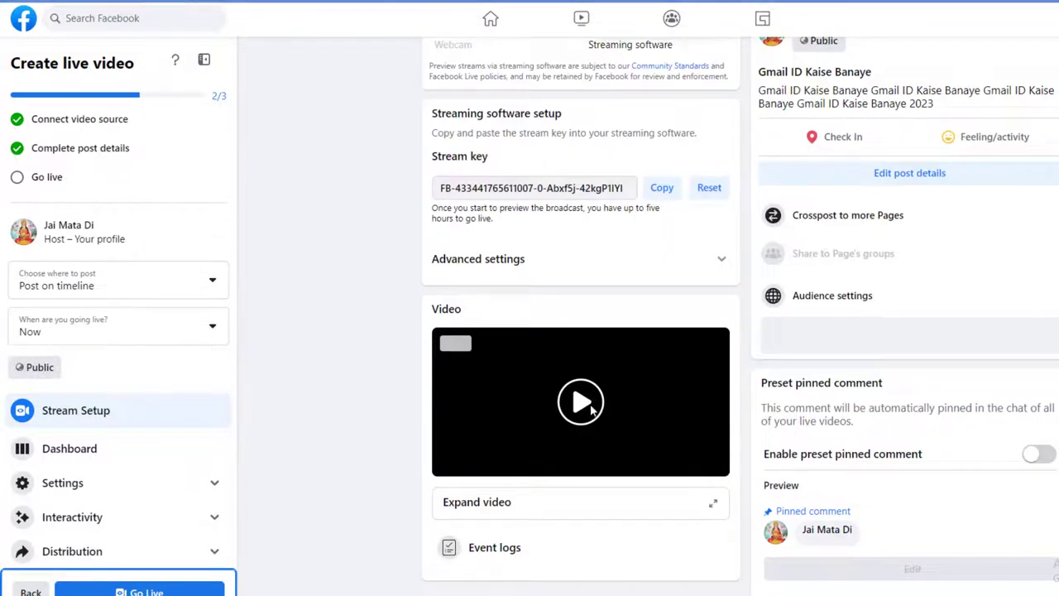
Resume playback of the paused video source in OBS and go live from the Facebook live setup
key(alt+Tab)
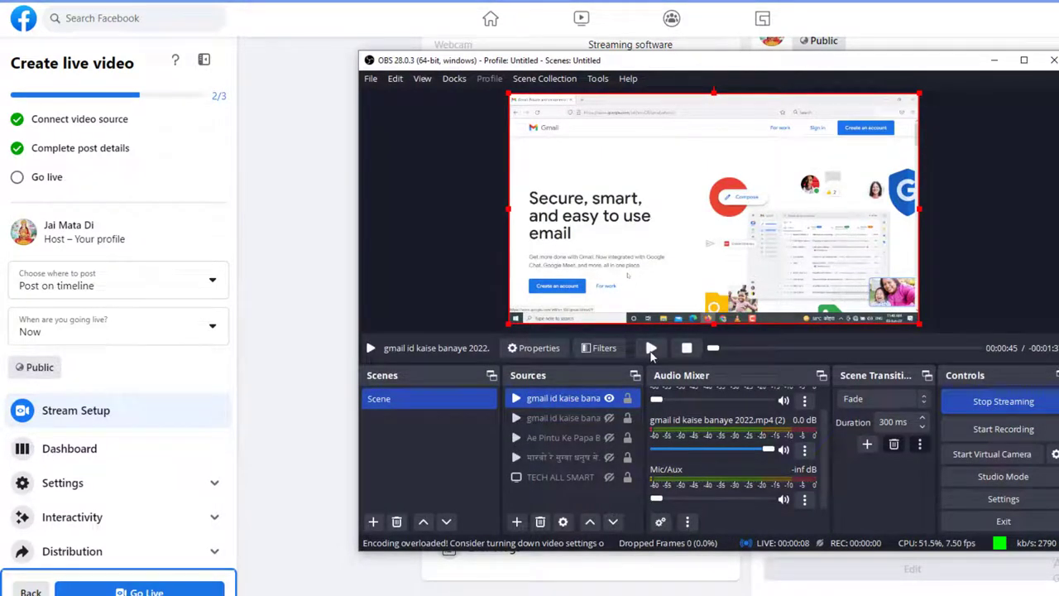
click(315, 366)
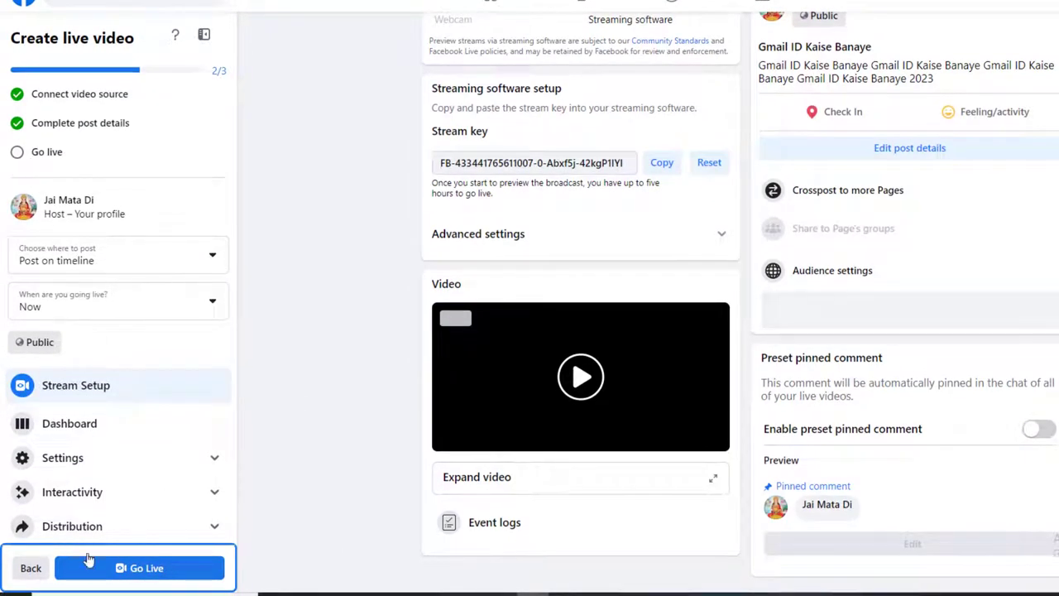
click(93, 589)
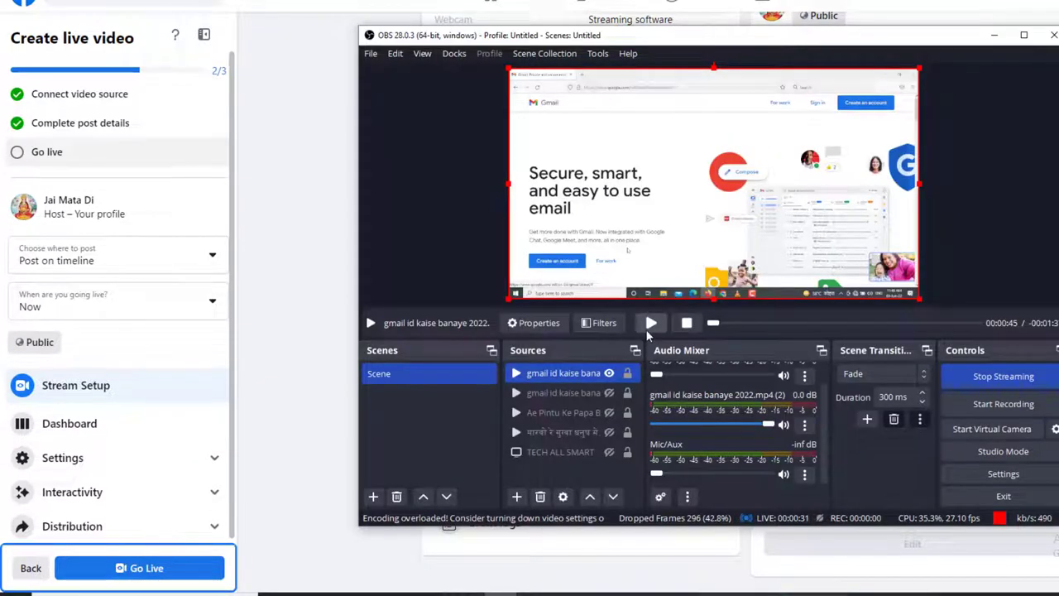
click(650, 326)
click(313, 372)
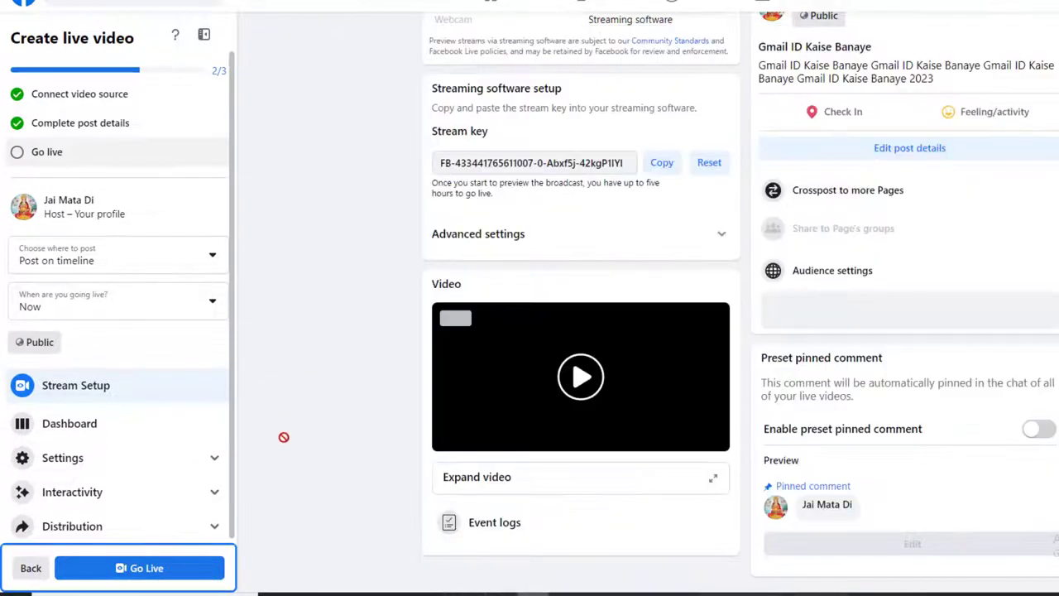
click(182, 577)
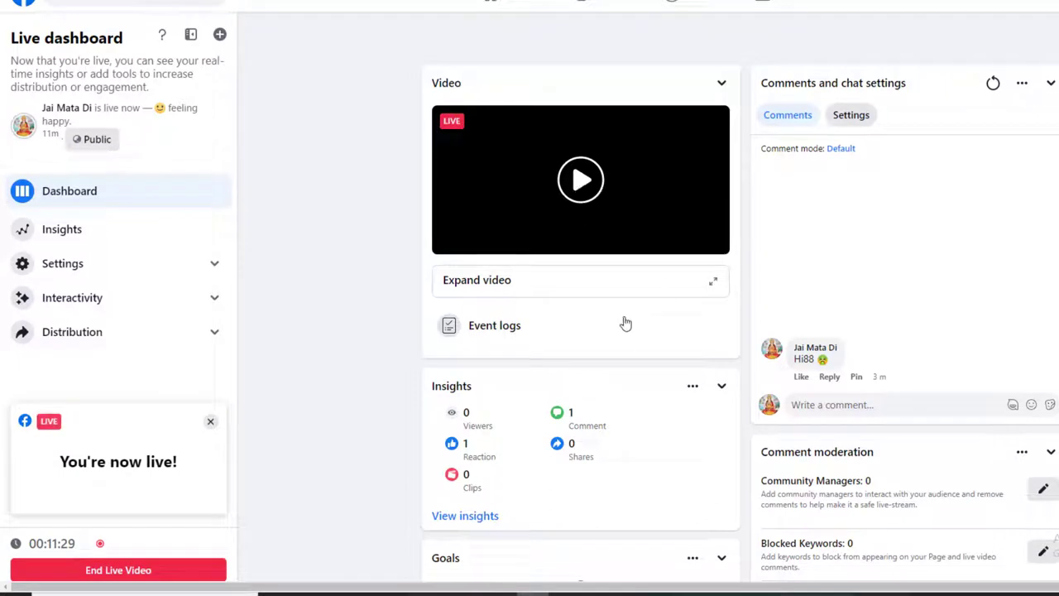
Examine the live dashboard's comments, insights, comment moderation, stream metrics, feature checklist and poll form
scroll(487, 305, down, 2)
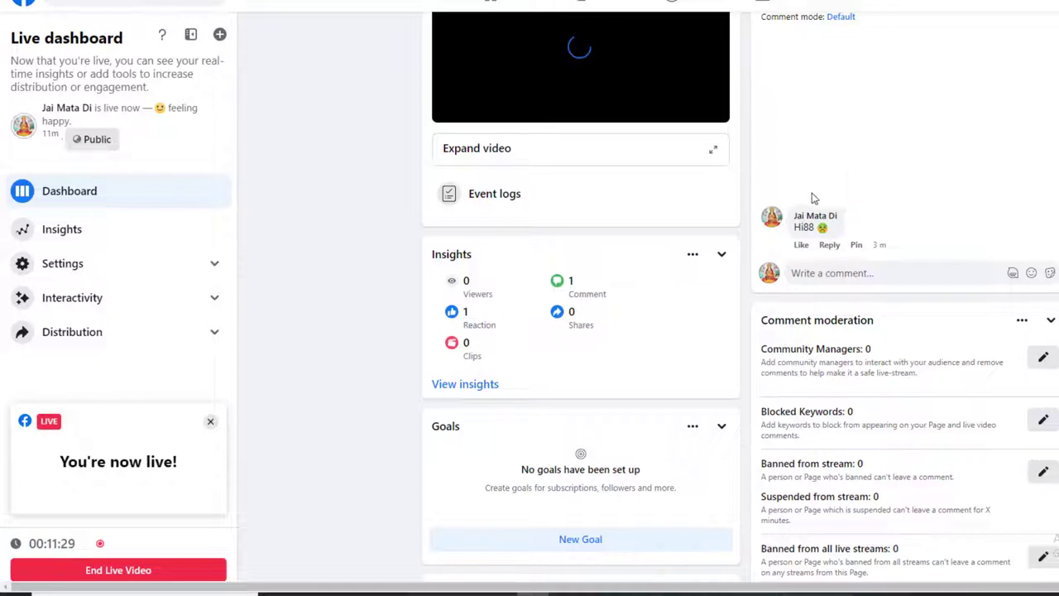
scroll(800, 193, up, 2)
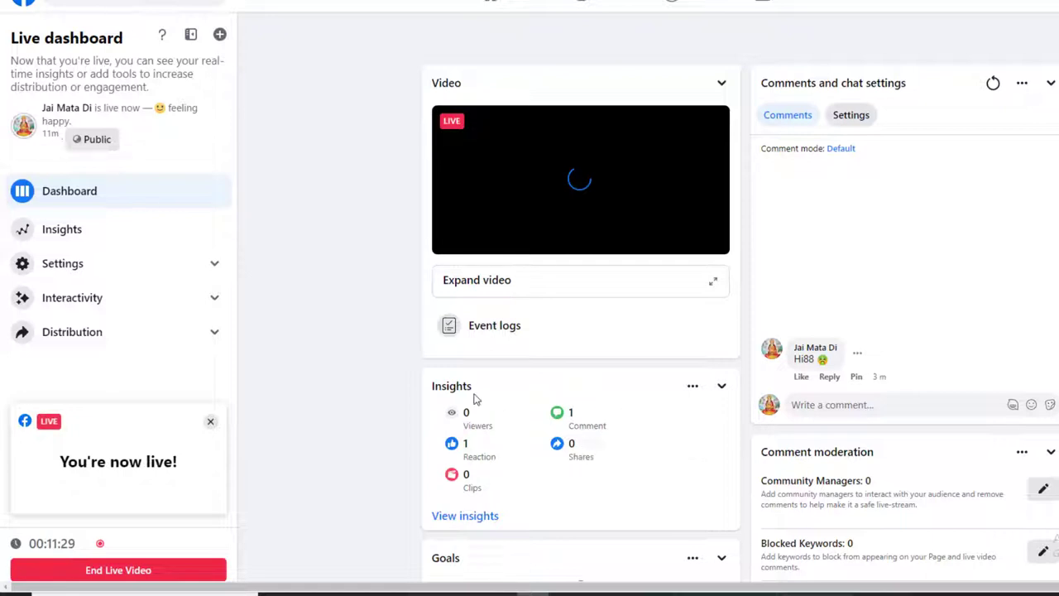
scroll(475, 394, down, 1)
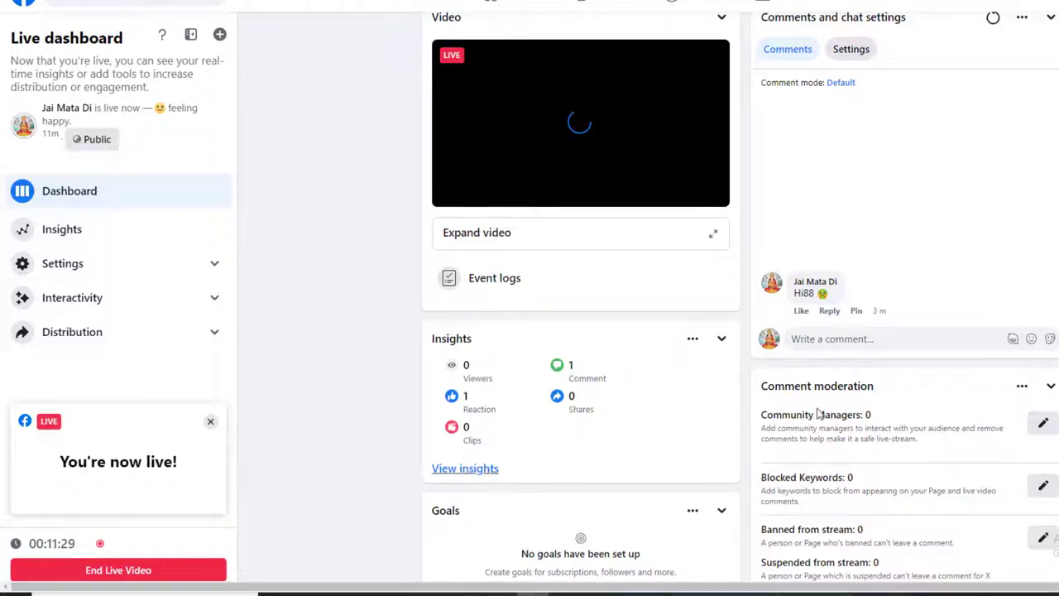
scroll(820, 415, down, 2)
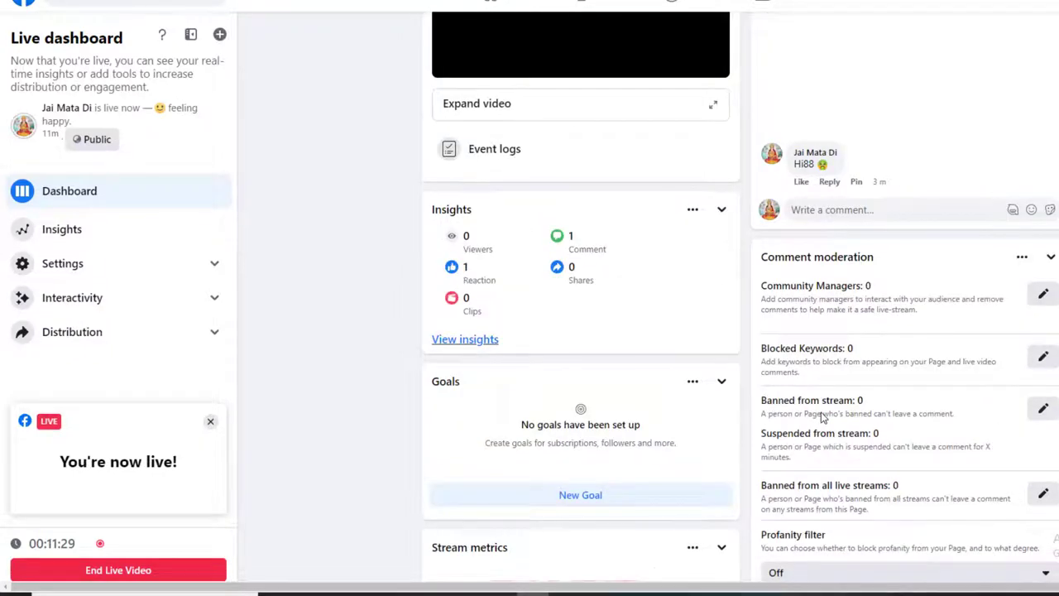
scroll(821, 418, down, 2)
scroll(719, 408, down, 2)
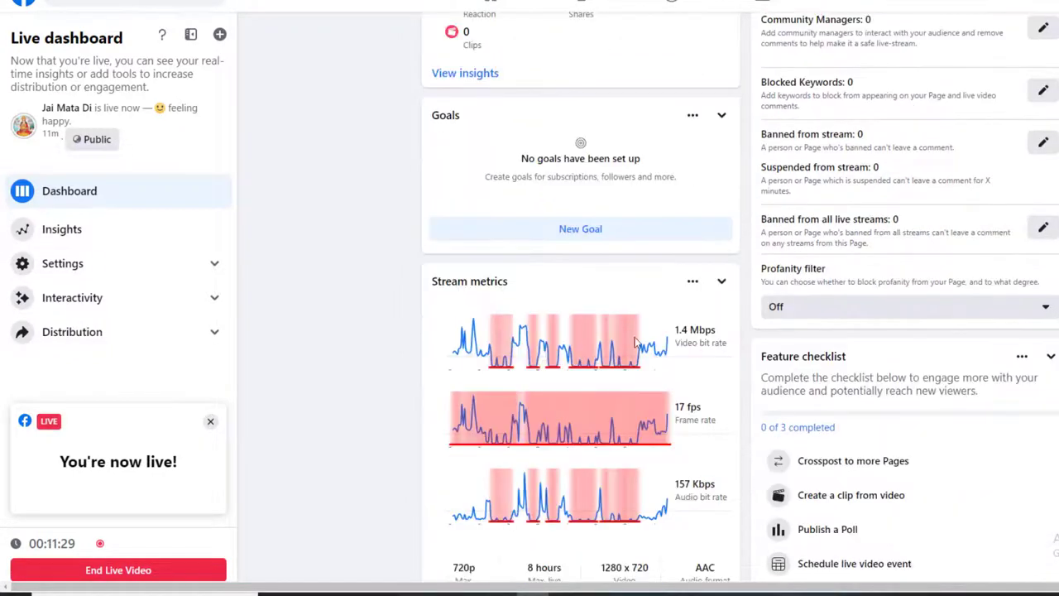
scroll(641, 381, down, 2)
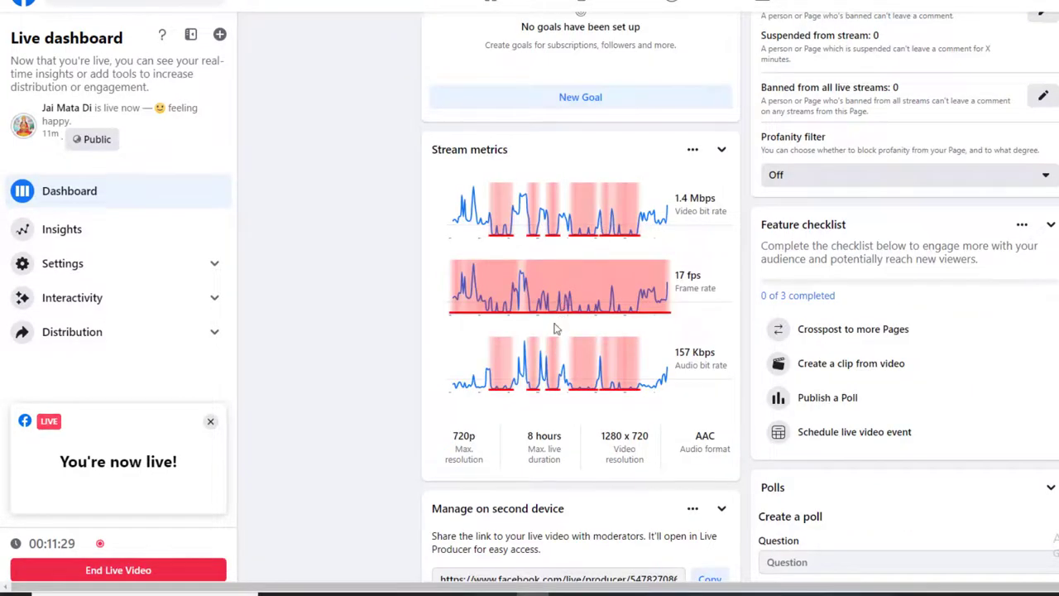
scroll(610, 404, down, 2)
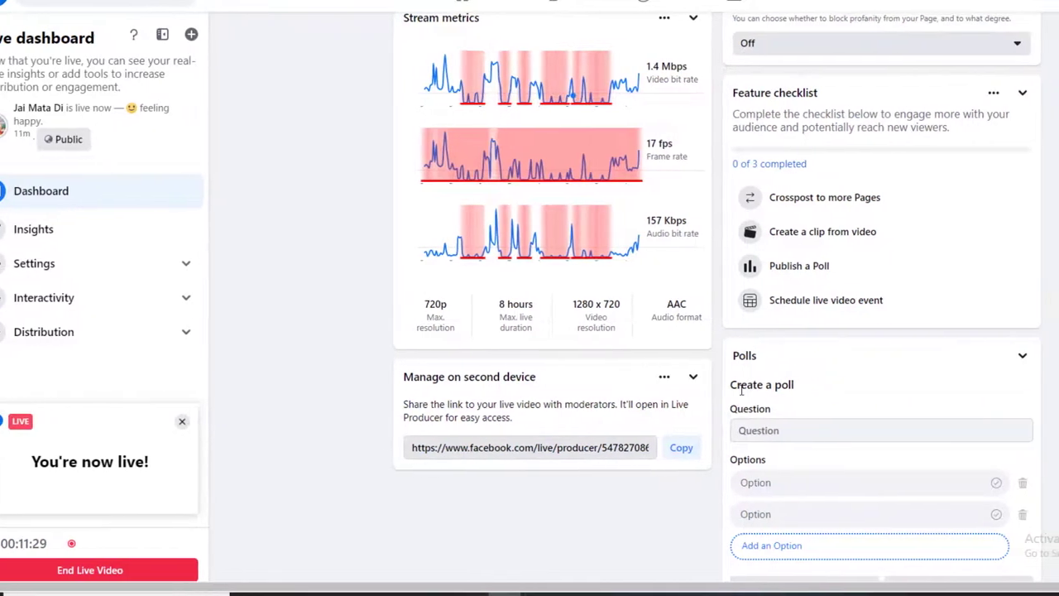
scroll(761, 430, down, 3)
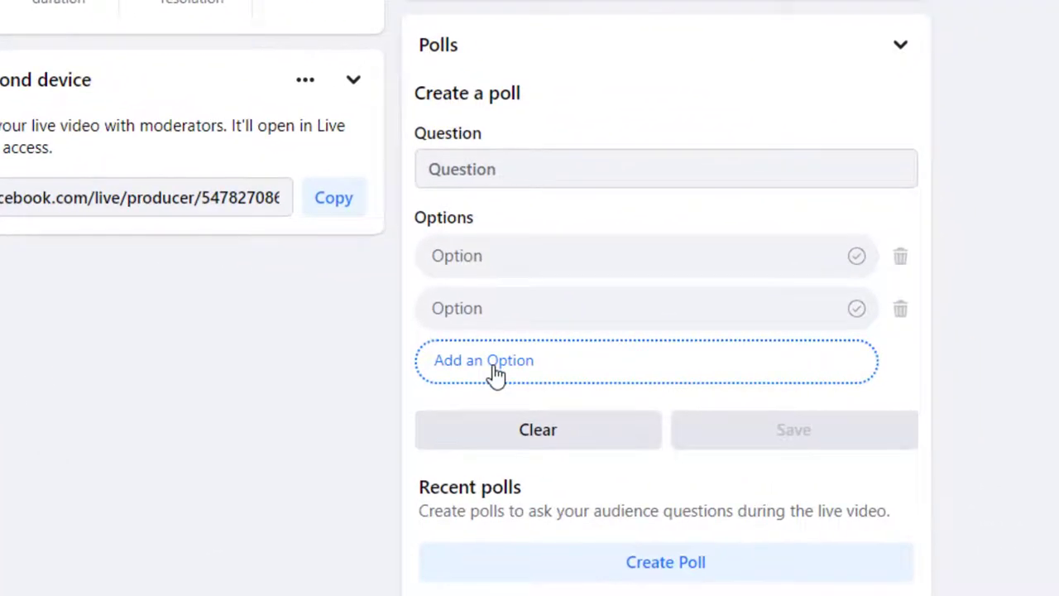
Examine the live dashboard's post details, alerts, featured link, preview link, video, goals and stream metrics
scroll(507, 361, down, 5)
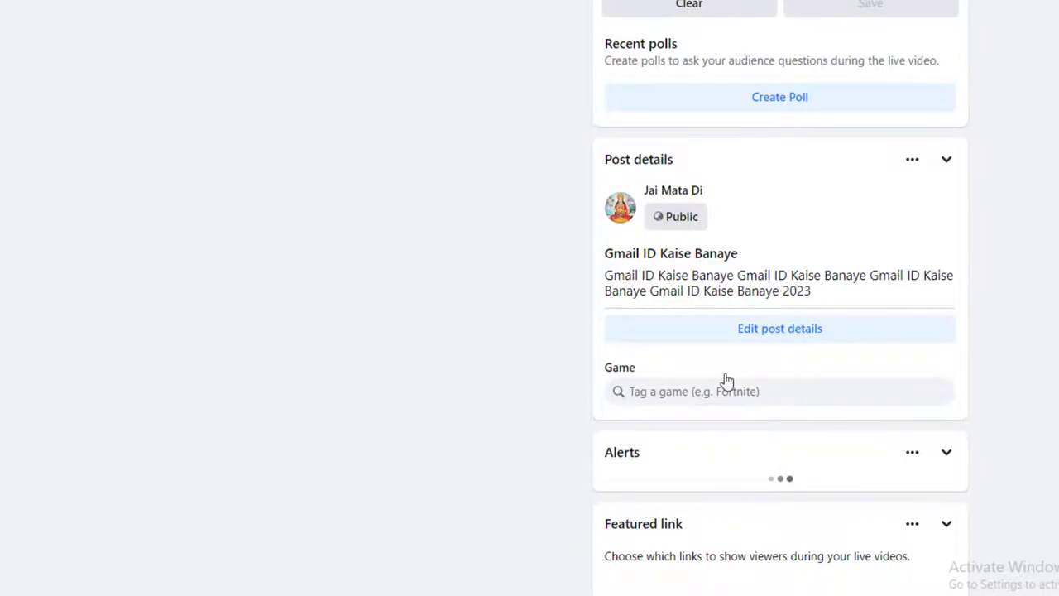
scroll(701, 310, down, 1)
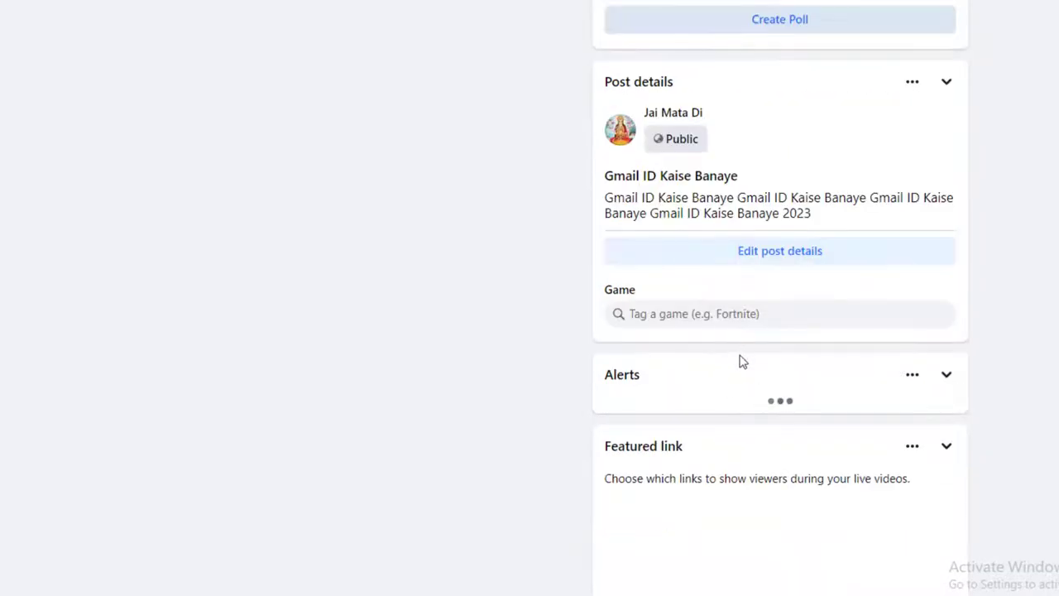
scroll(749, 348, down, 4)
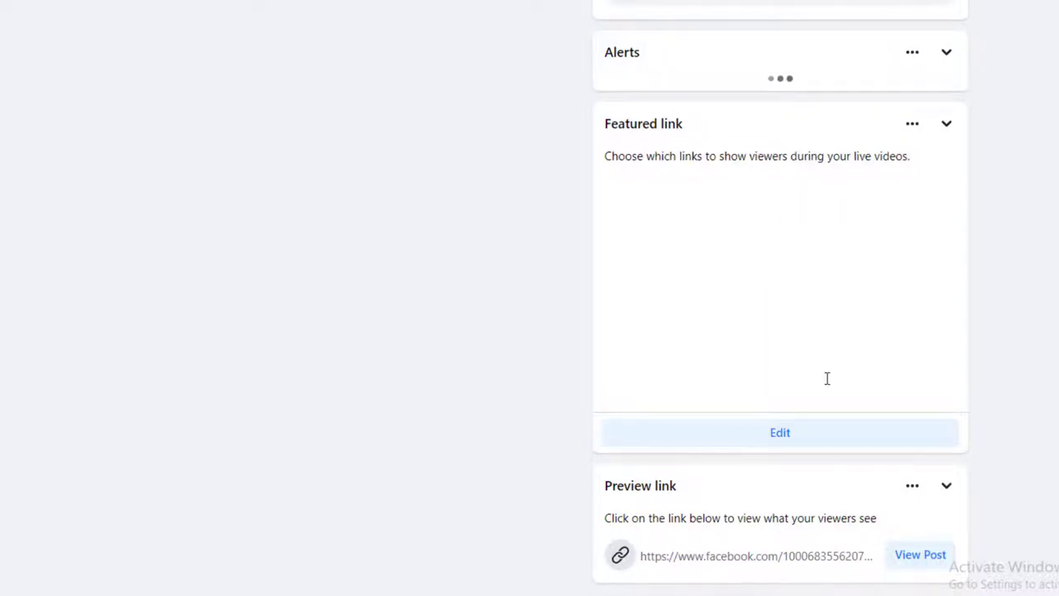
scroll(761, 281, up, 10)
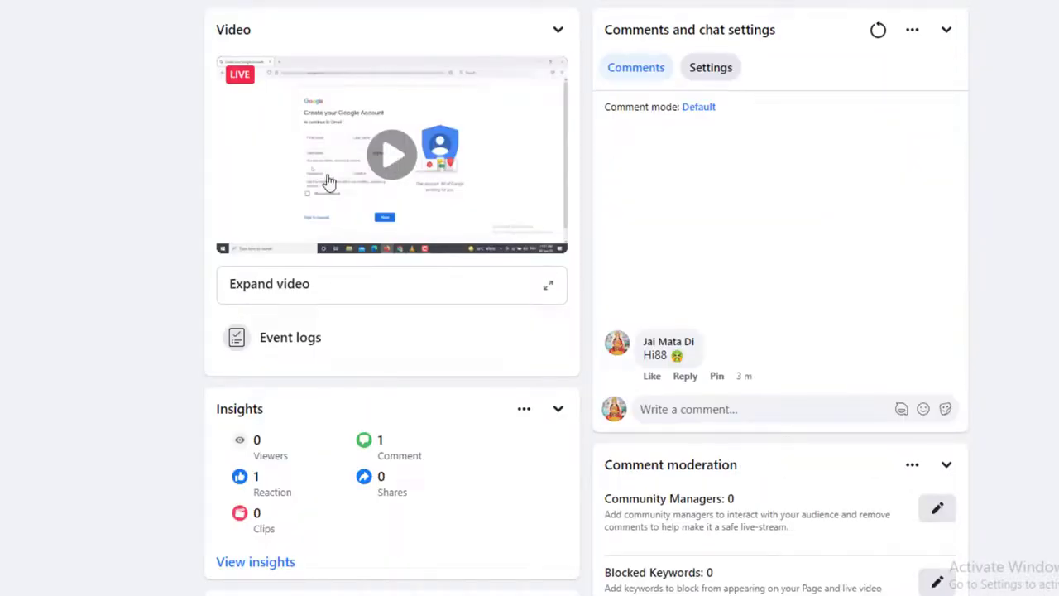
scroll(491, 185, down, 5)
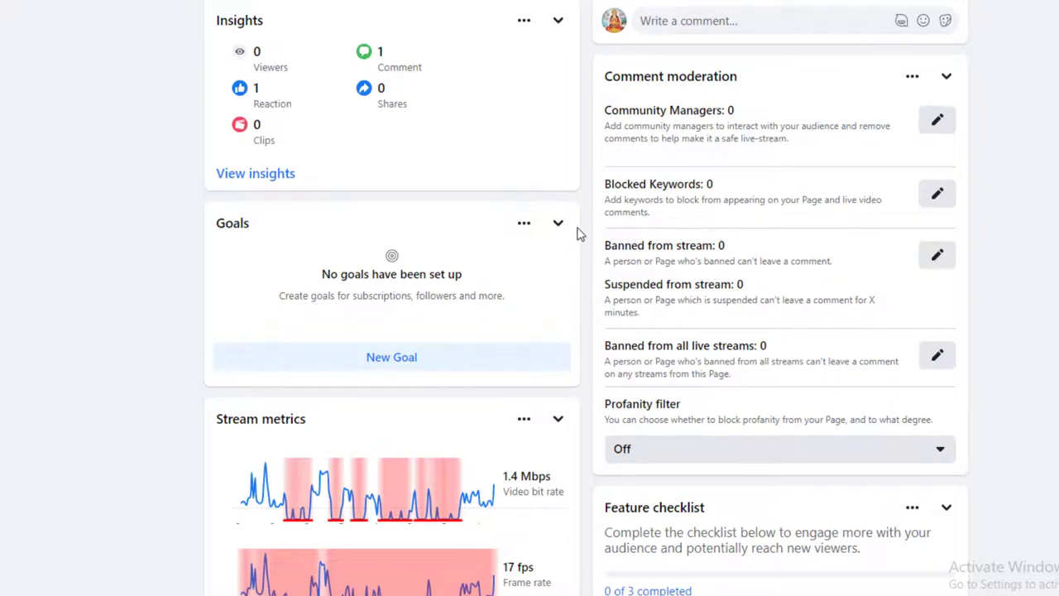
scroll(577, 231, up, 5)
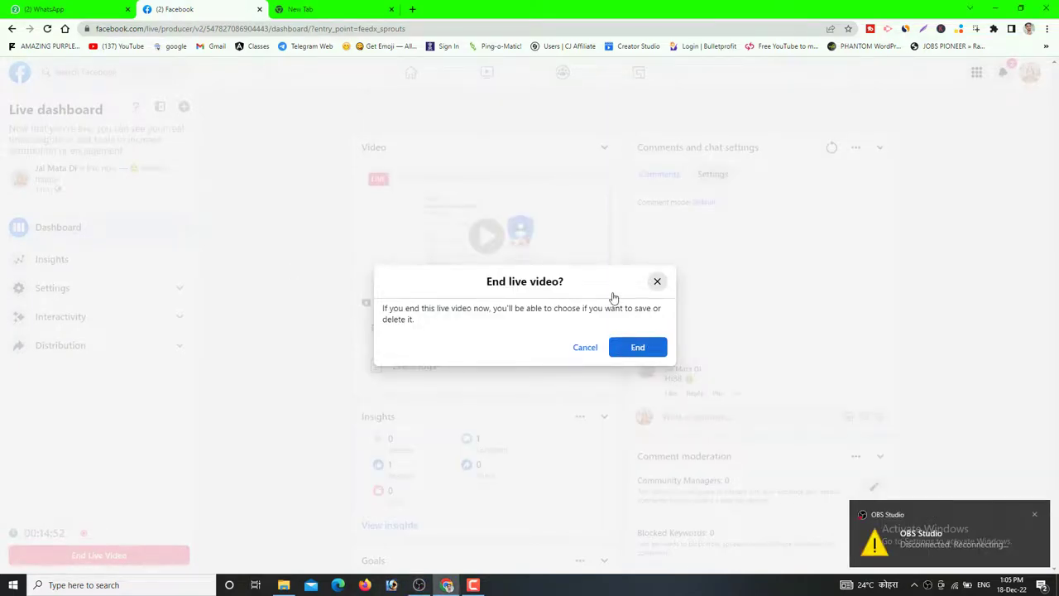
End the live video from the live dashboard
click(635, 347)
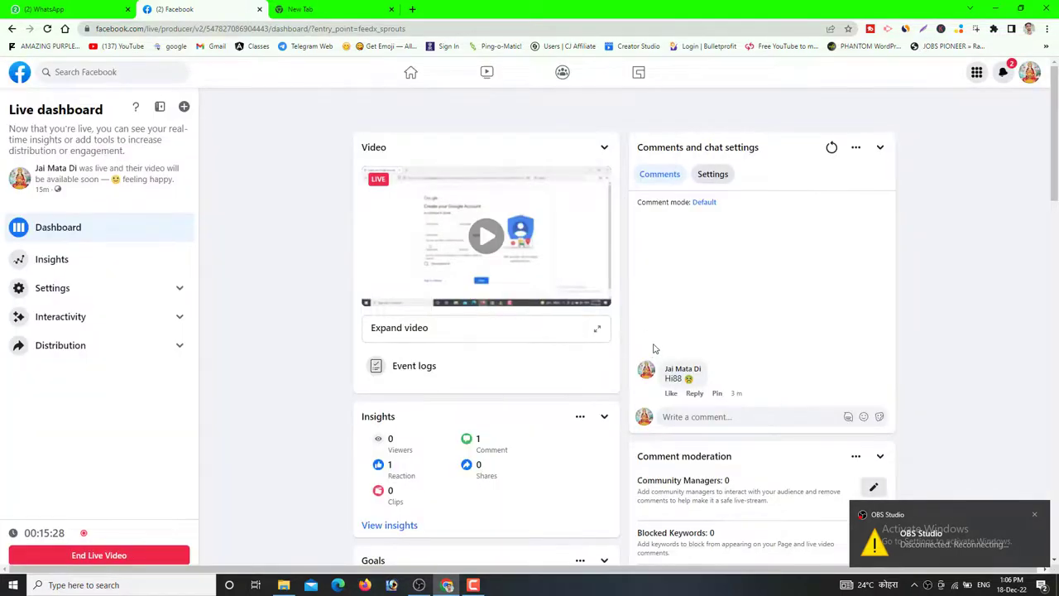
scroll(776, 335, down, 5)
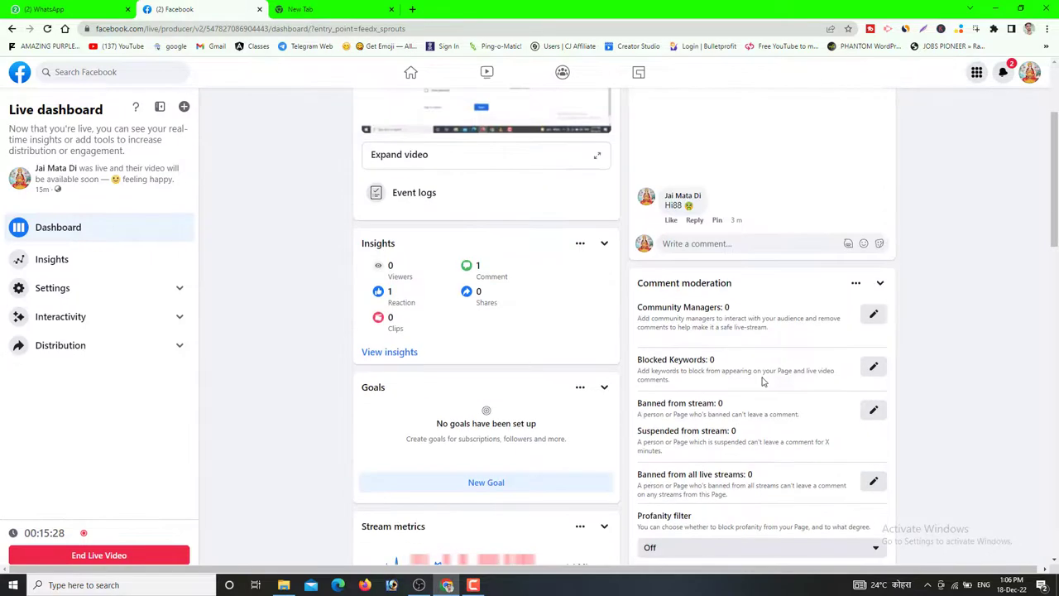
scroll(728, 348, up, 5)
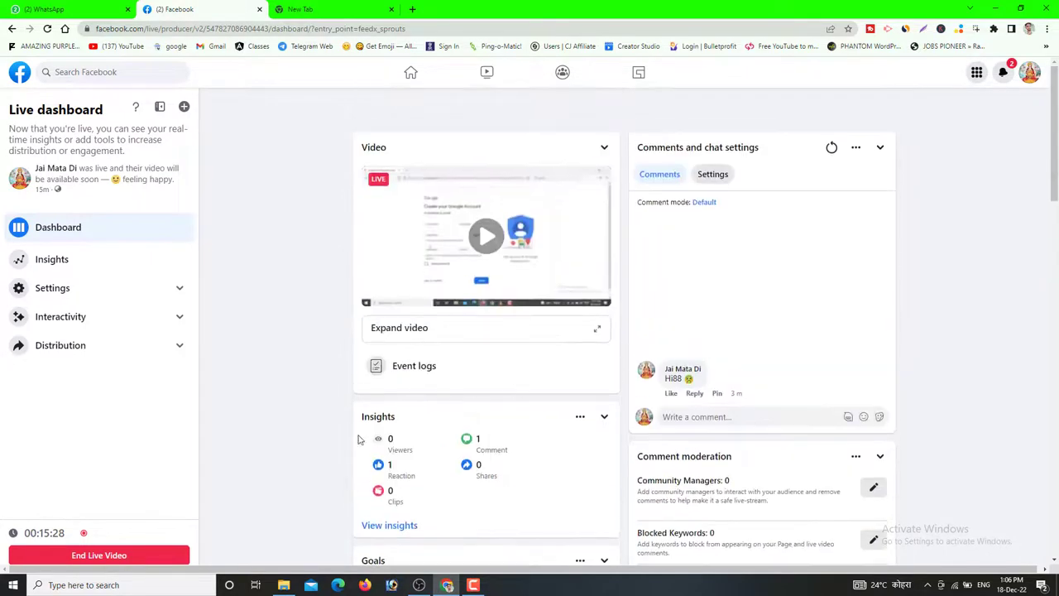
click(153, 555)
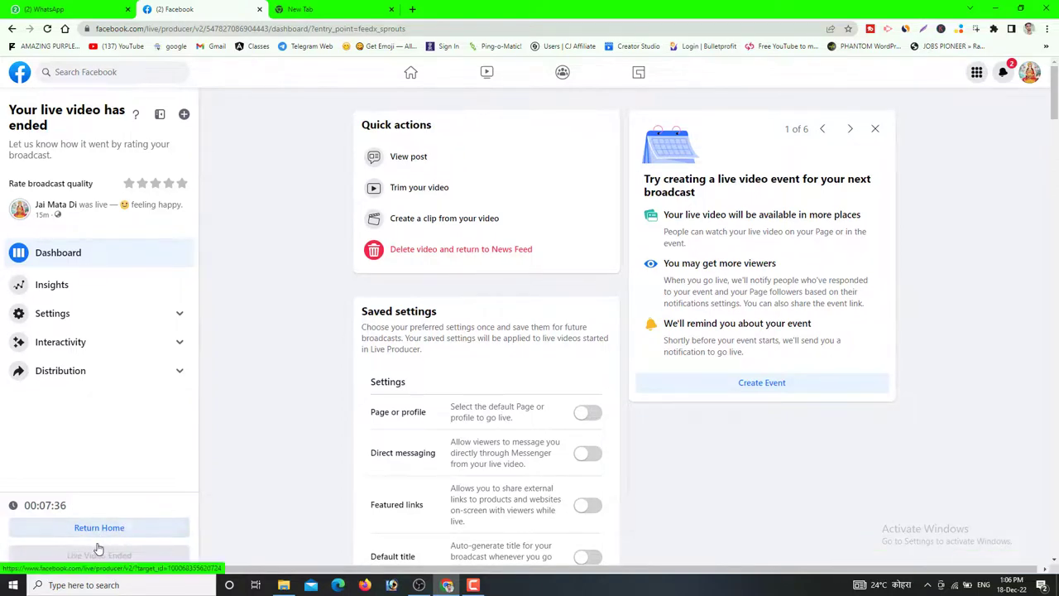
Leave the ended broadcast's dashboard for the Facebook page and examine the post of the finished live video
click(455, 256)
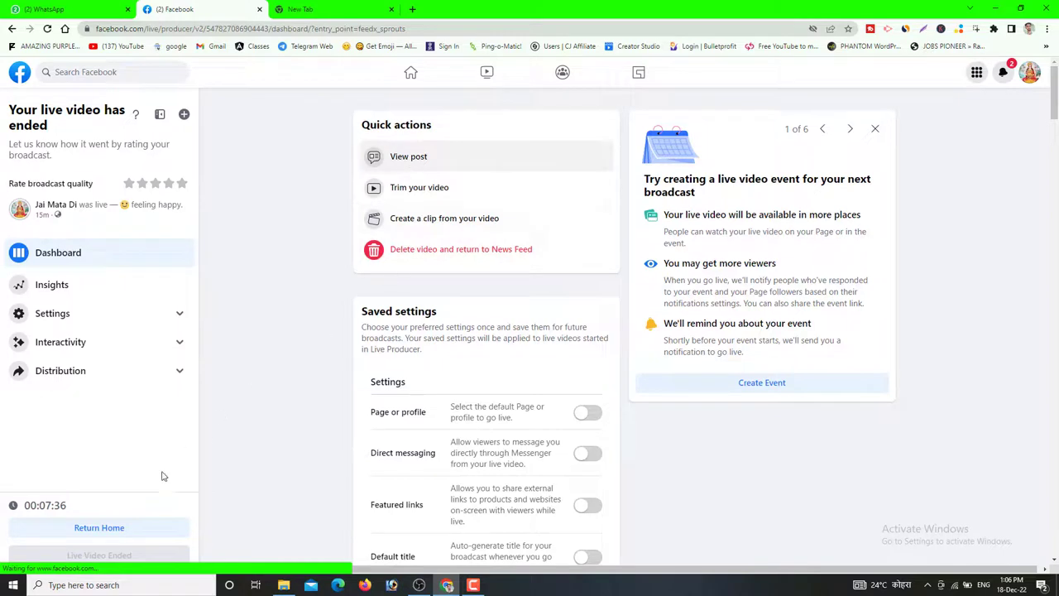
click(107, 534)
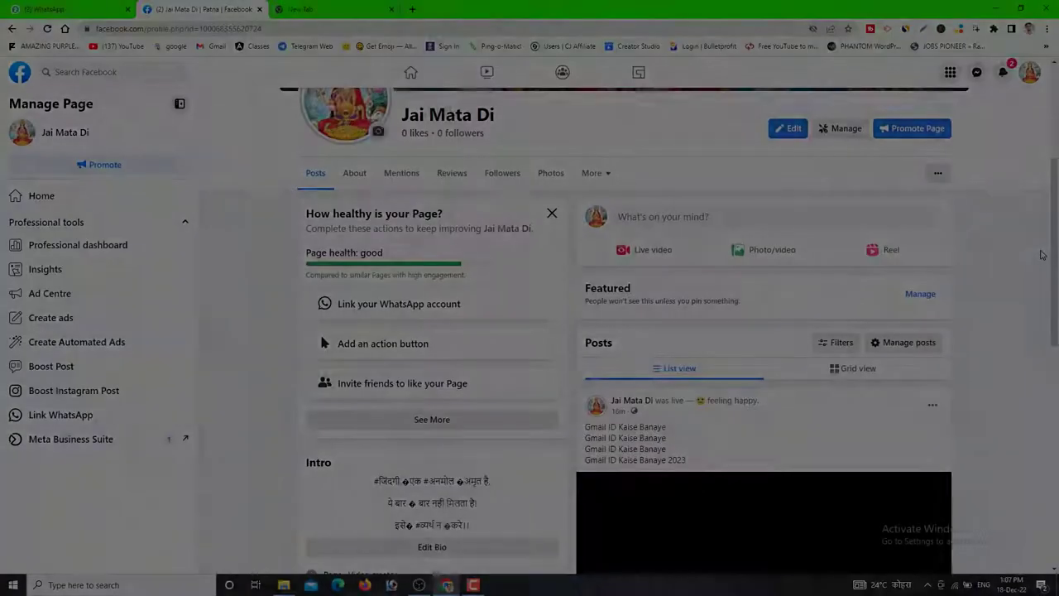
scroll(1037, 254, up, 3)
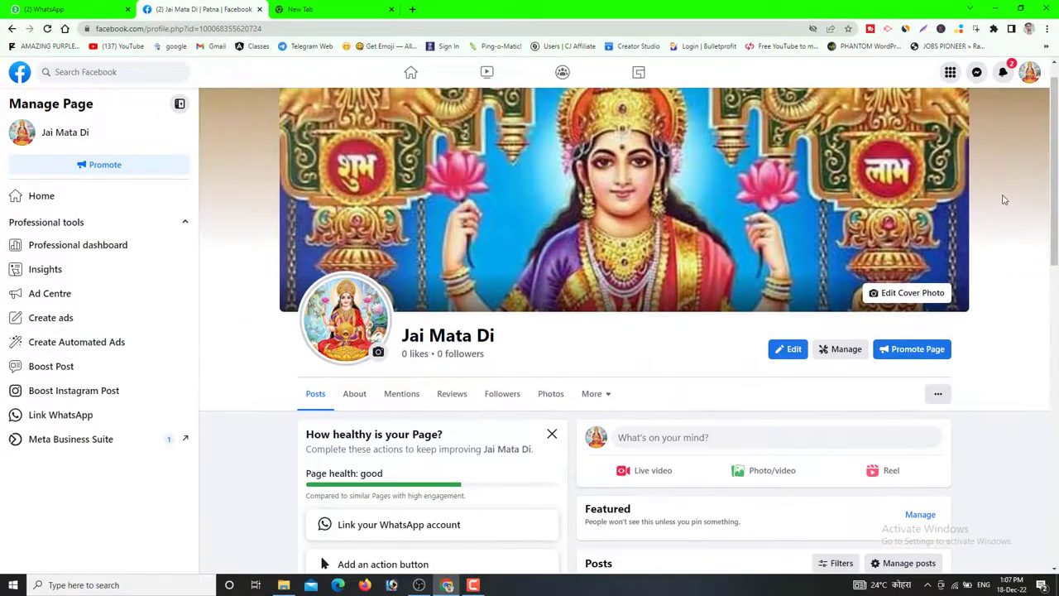
scroll(1003, 212, down, 3)
scroll(1007, 219, down, 1)
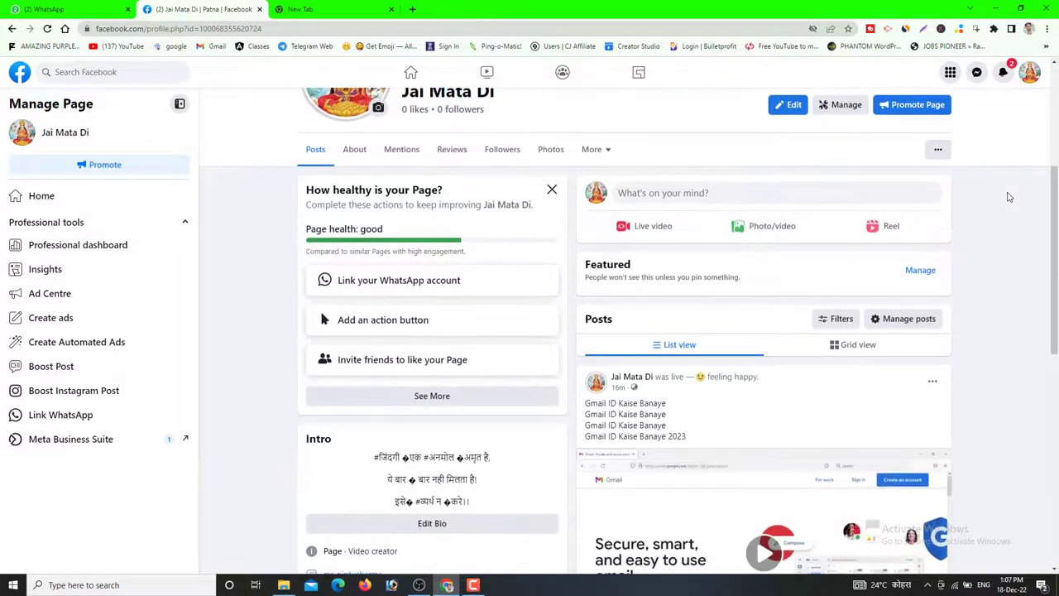
scroll(1001, 210, down, 3)
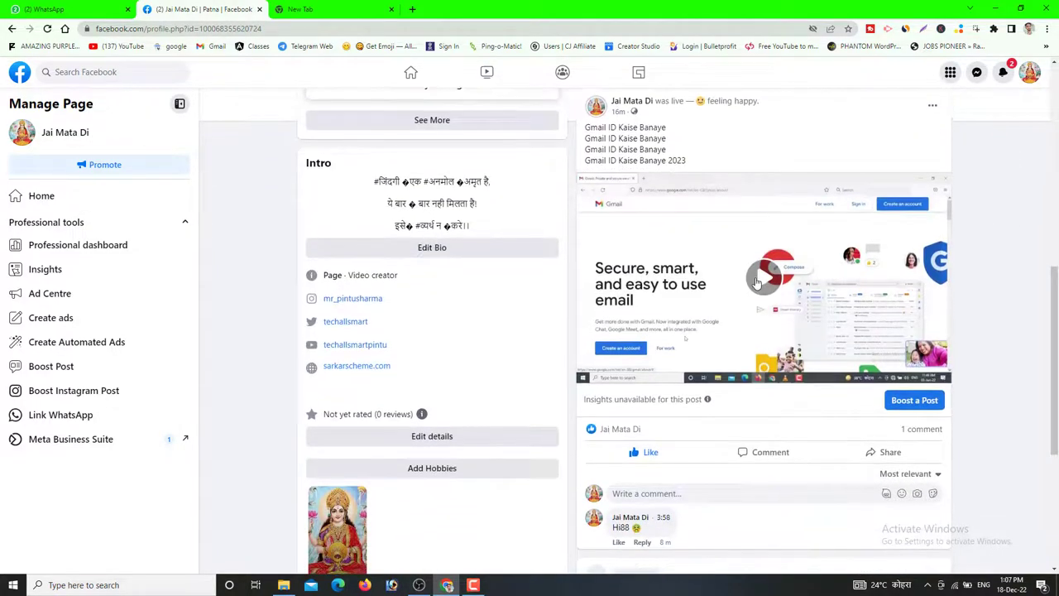
scroll(735, 294, up, 1)
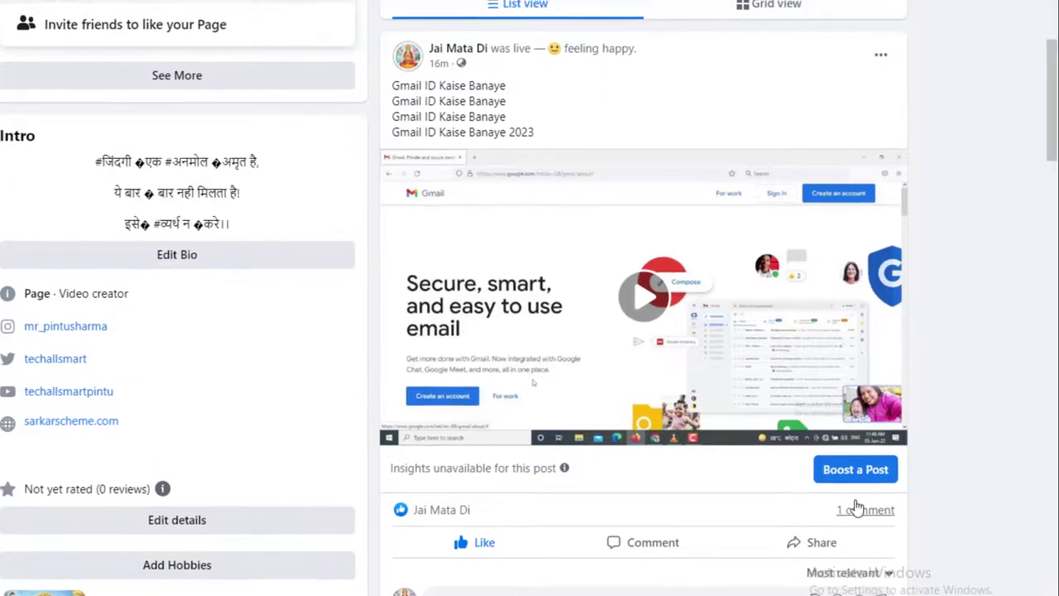
scroll(856, 506, down, 1)
scroll(509, 524, up, 10)
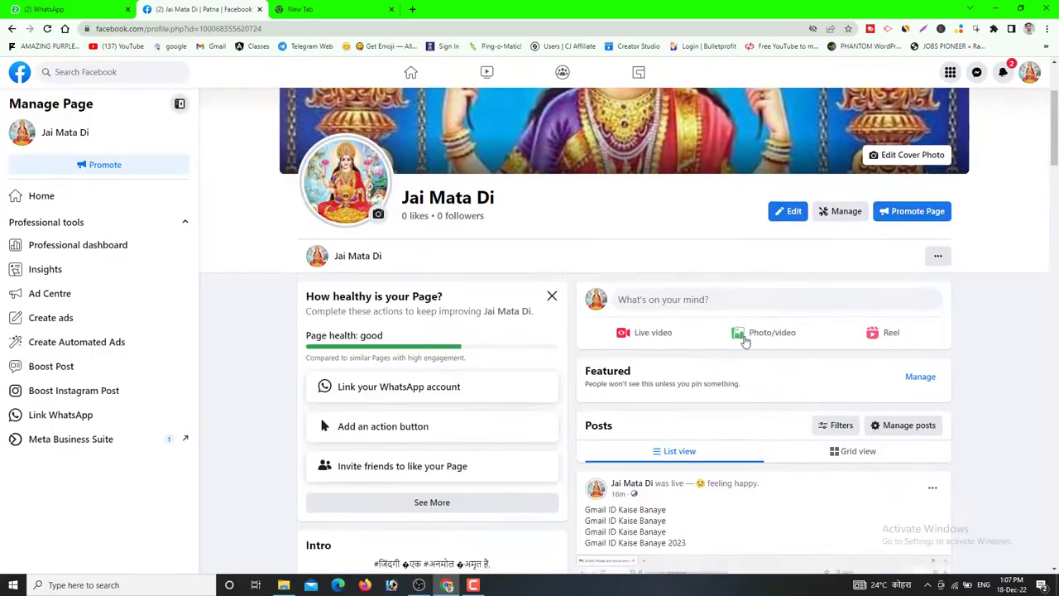